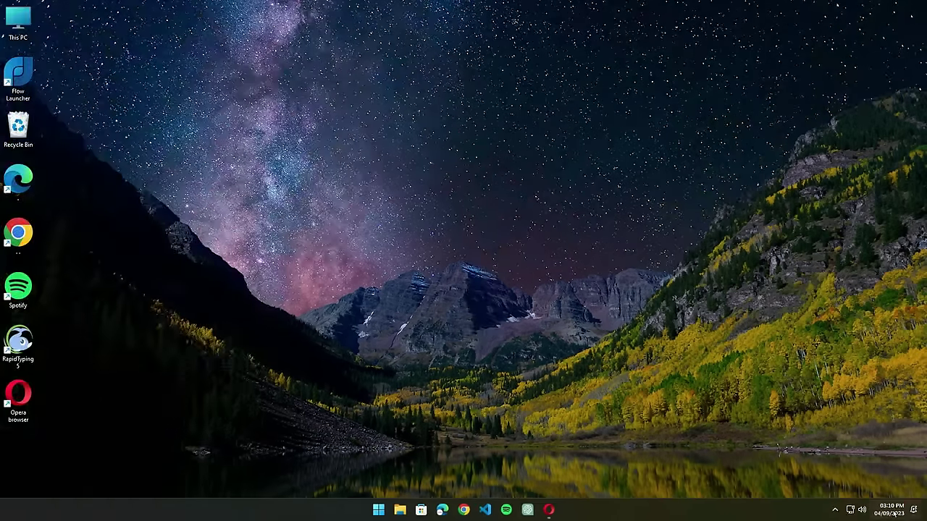
- Turn off Do not disturb for the Windows notifications
click(880, 509)
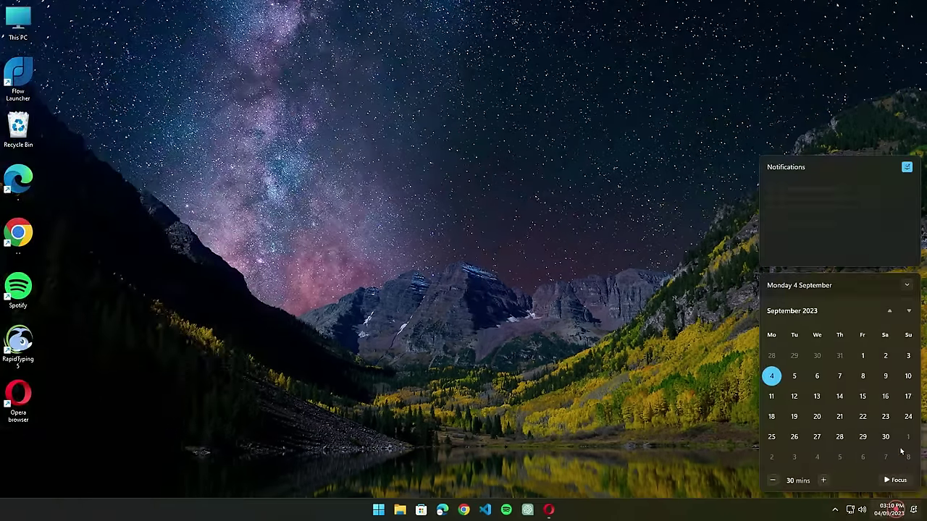
click(906, 167)
click(627, 151)
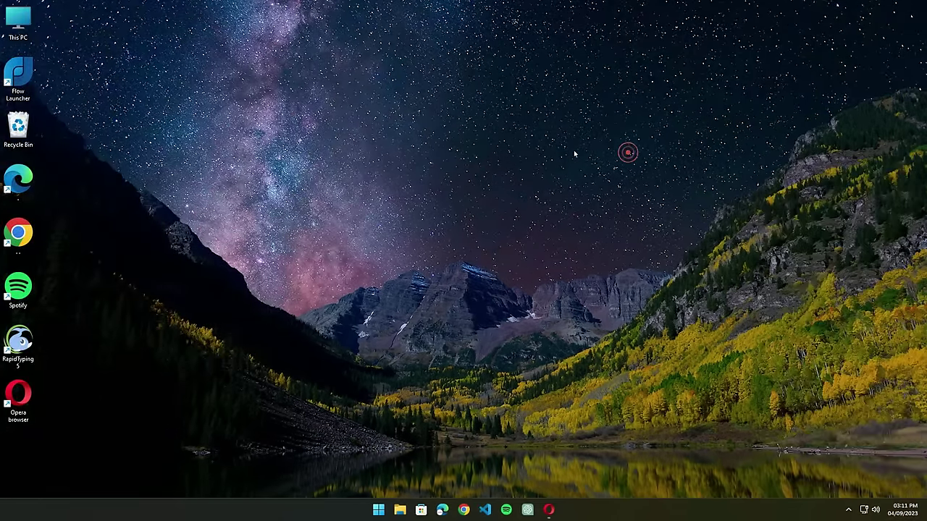
- Hide all the desktop icons
right_click(413, 111)
mouse_move(478, 121)
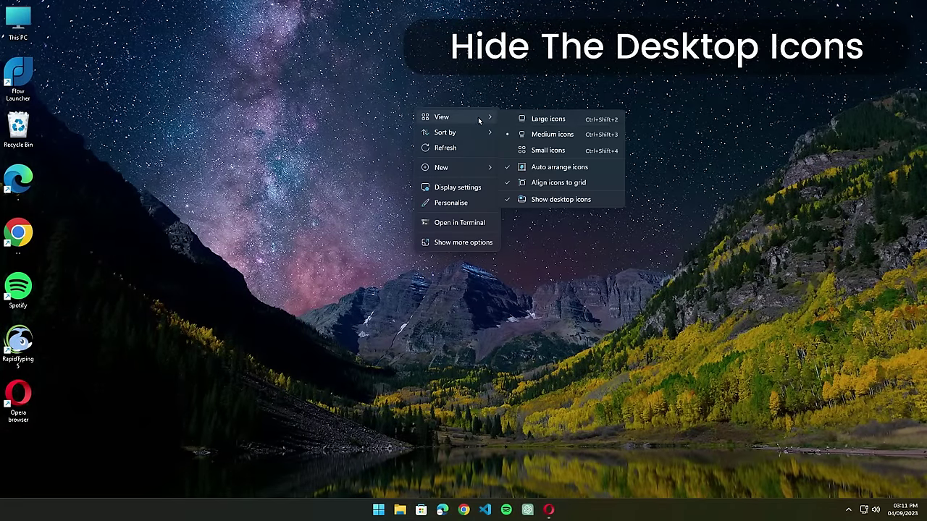
click(555, 199)
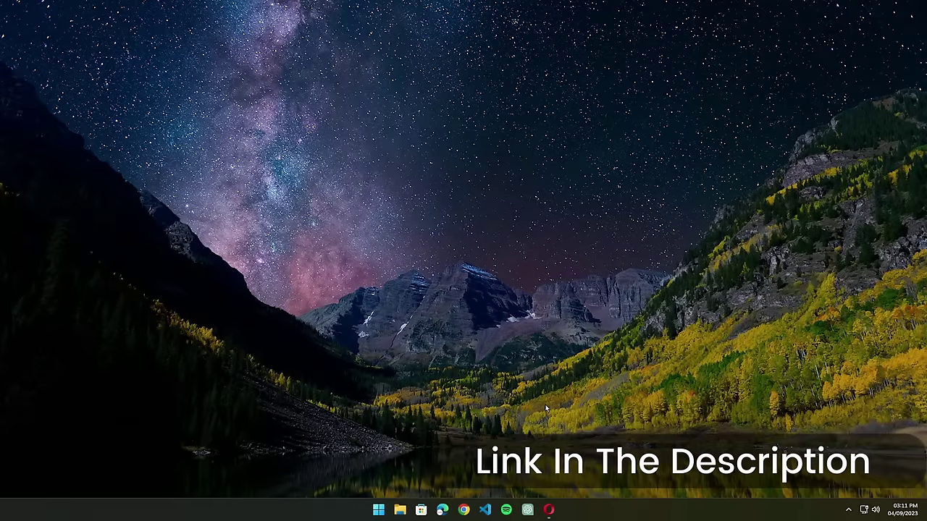
- Switch to Opera and download the Theme File zip linked under Step 1 of the Jujutsu Kaisen theme article from MEGA
click(550, 510)
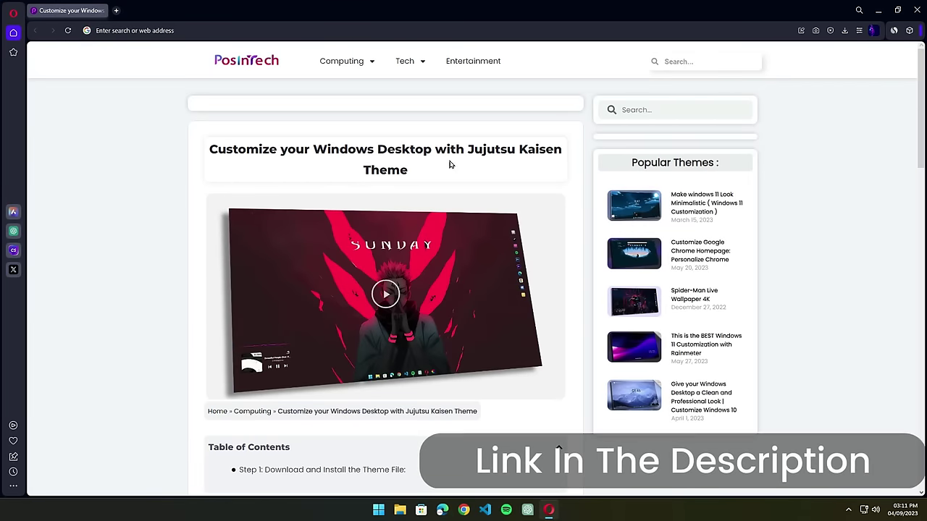
drag(924, 134, 924, 202)
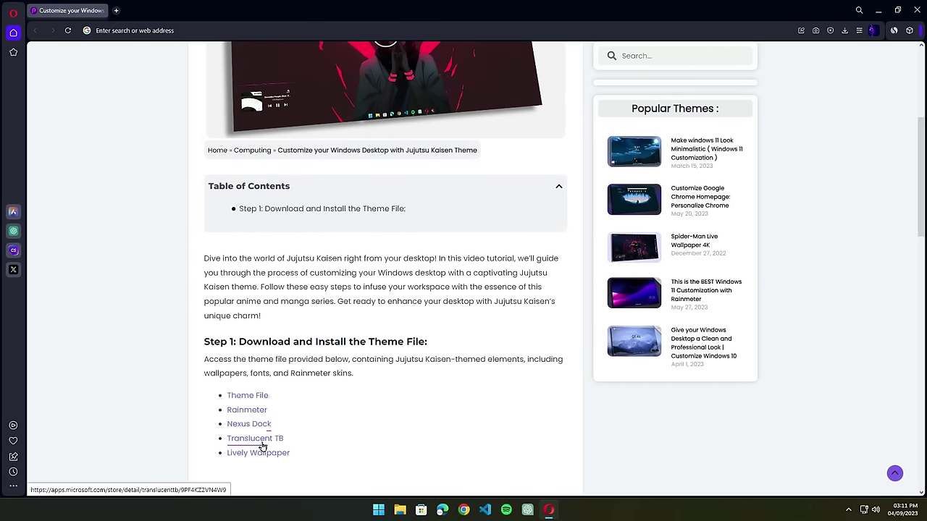
click(259, 395)
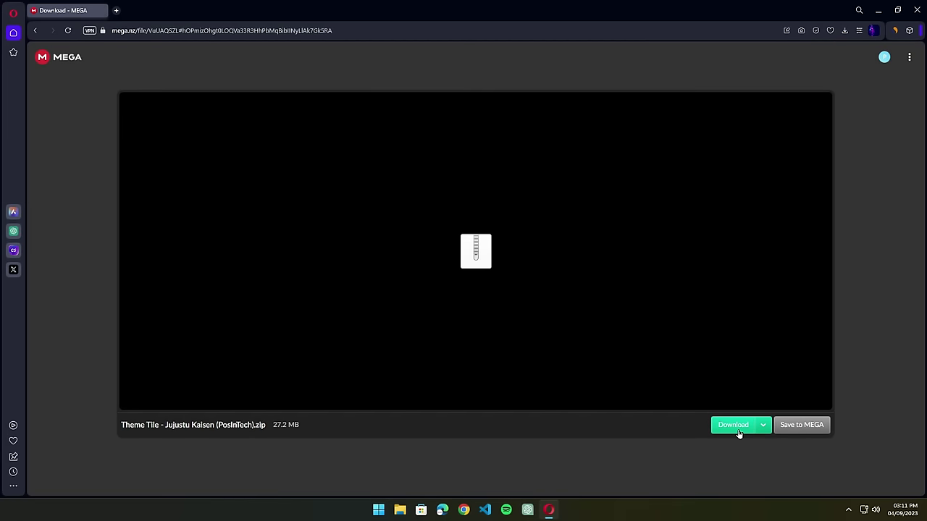
click(737, 427)
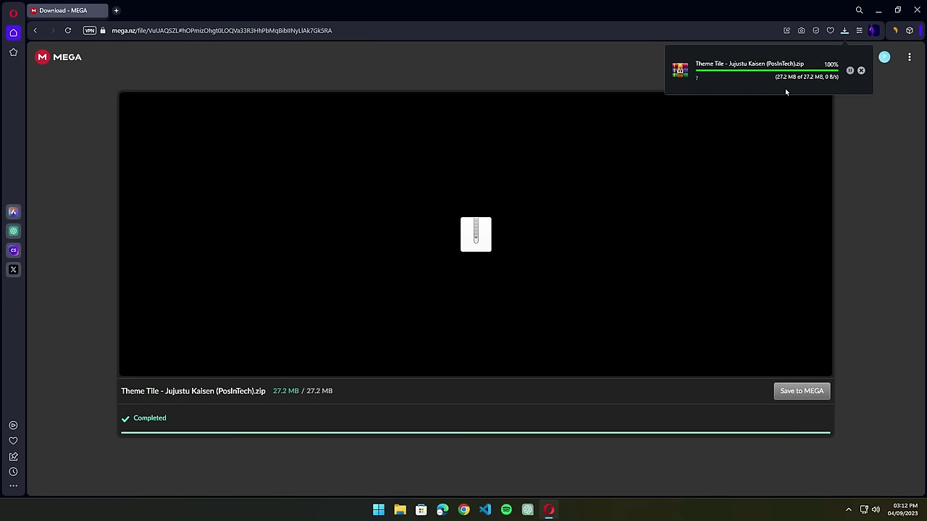
- Return to the article, follow its Rainmeter link, and save the Rainmeter-4.5.18 installer in Downloads
click(35, 32)
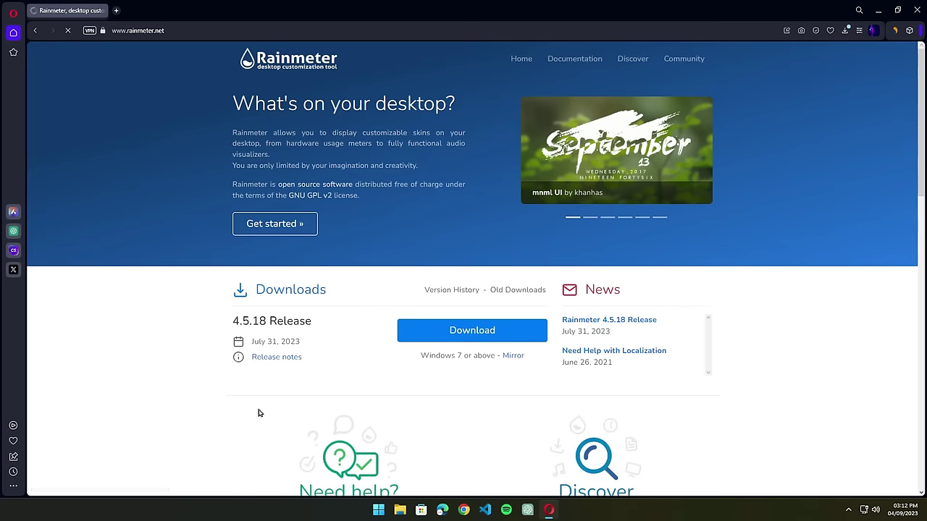
click(451, 330)
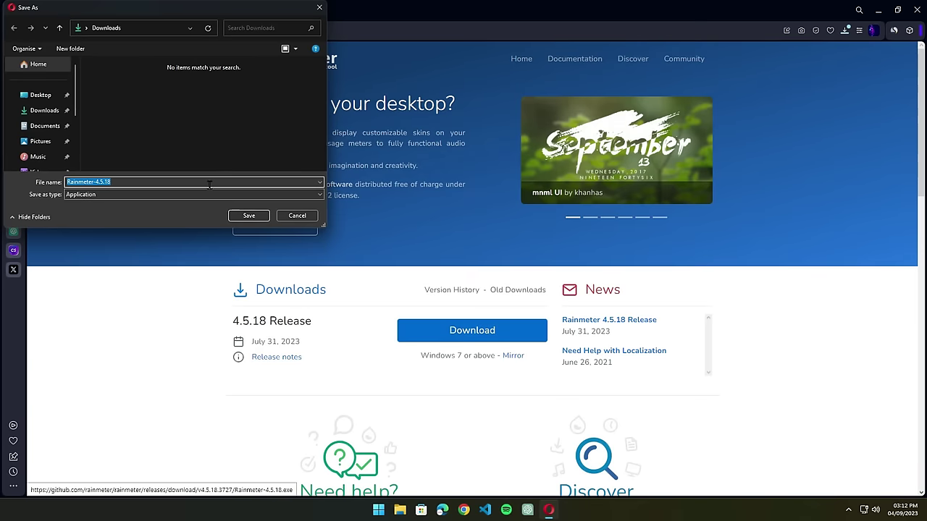
click(231, 215)
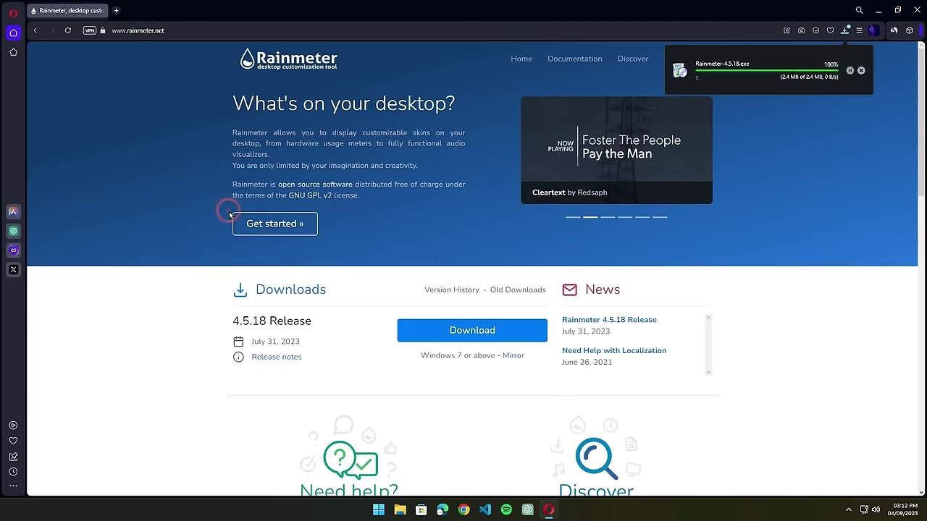
- Download the free Winstep Nexus dock through the article's Nexus Dock link and close the browser
click(36, 30)
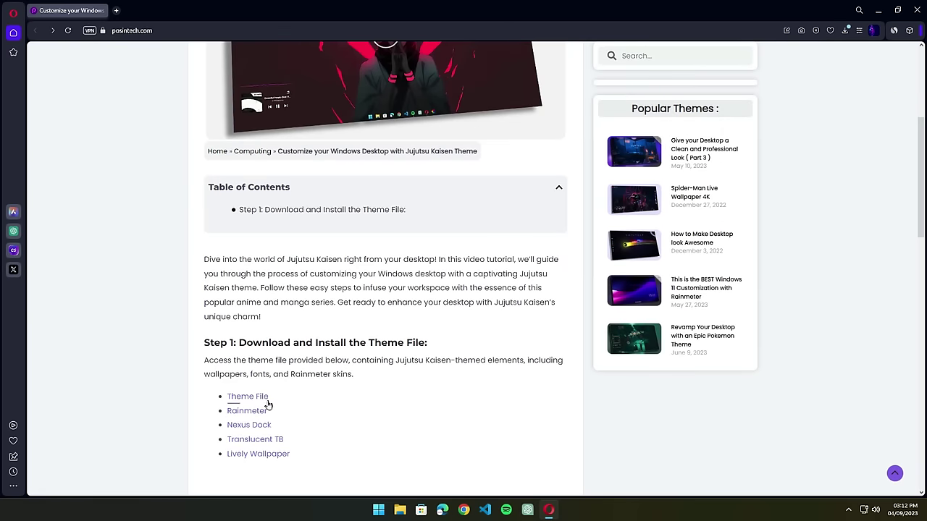
click(239, 428)
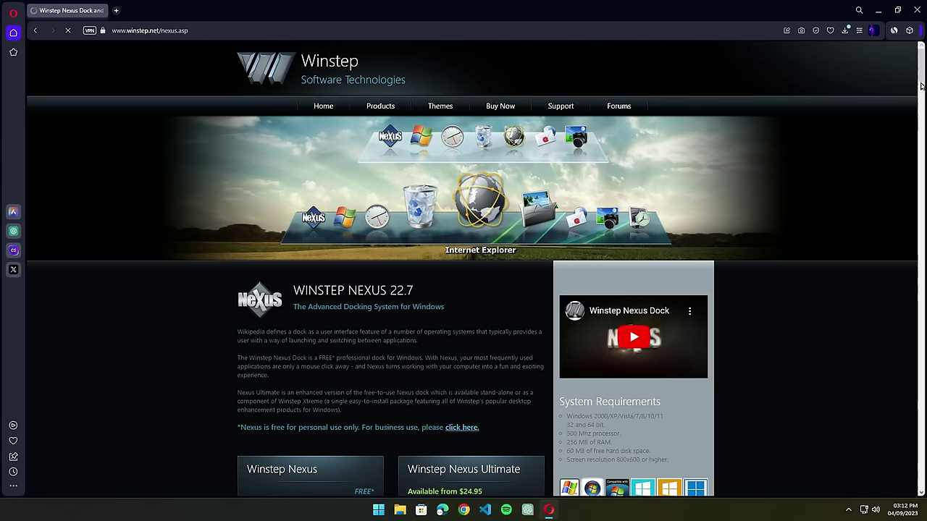
drag(920, 86, 922, 108)
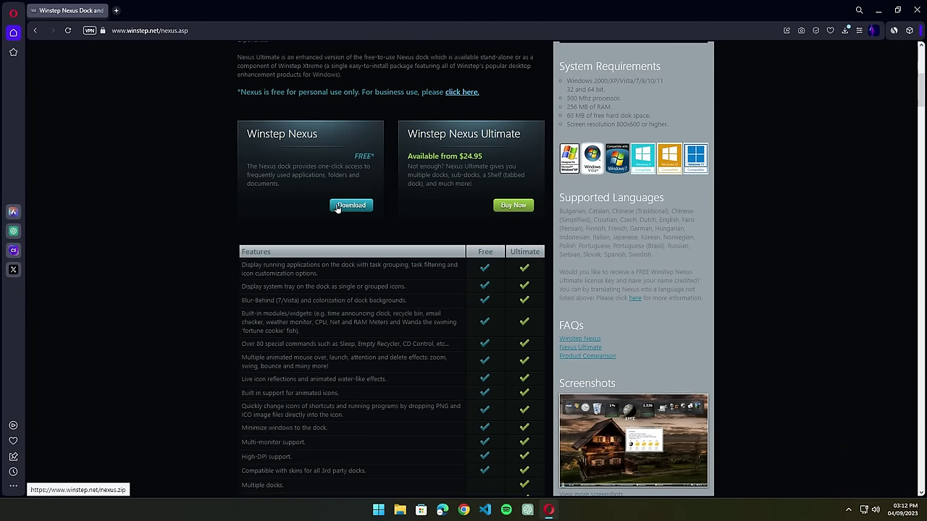
click(360, 207)
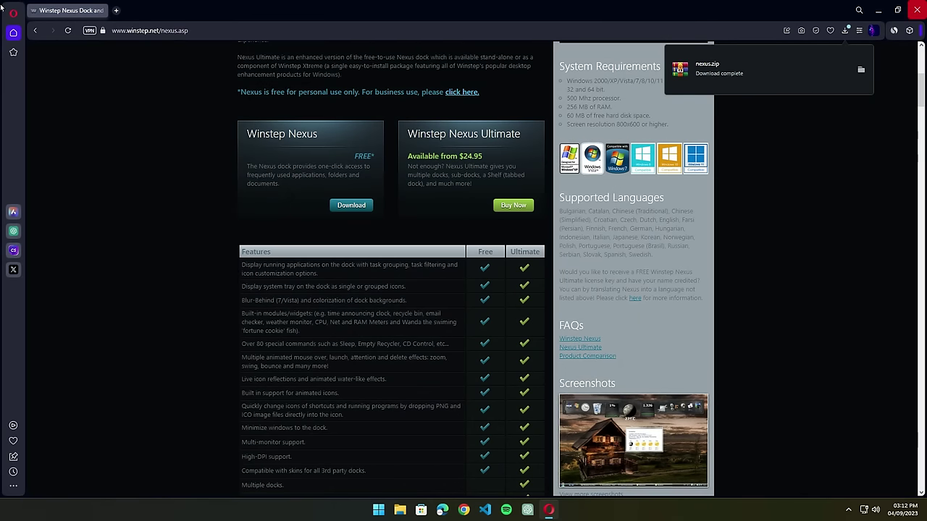
click(919, 8)
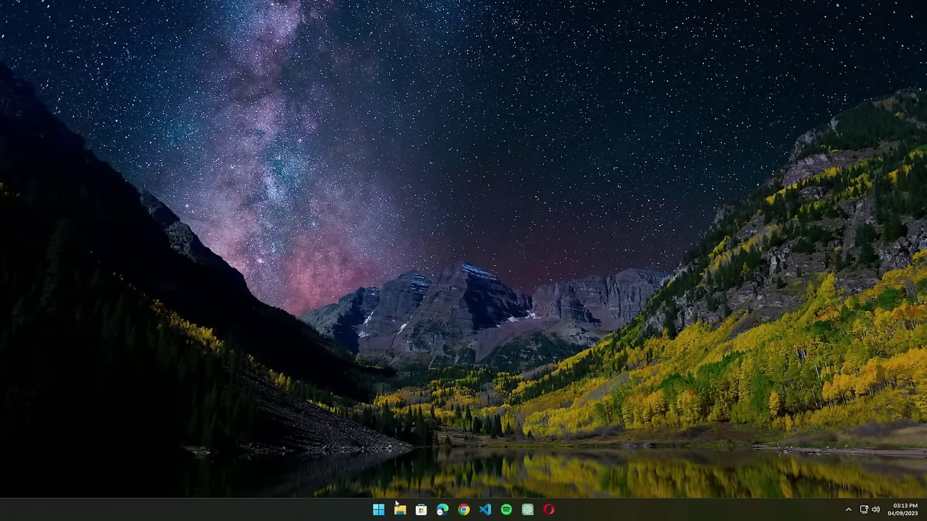
- In File Explorer, extract the "Theme Tile - Jujustu Kaisen (PosInTech)" archive into the Downloads folder and delete the original archive
click(398, 507)
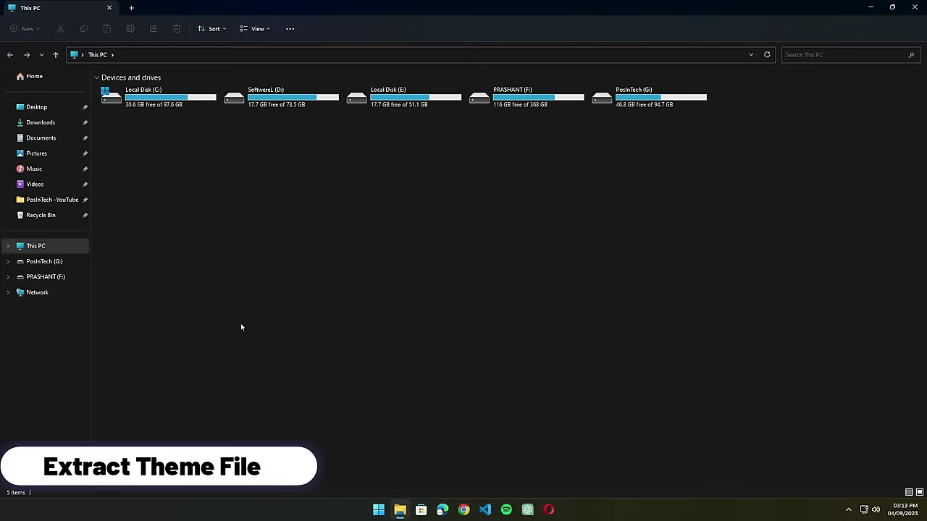
click(49, 124)
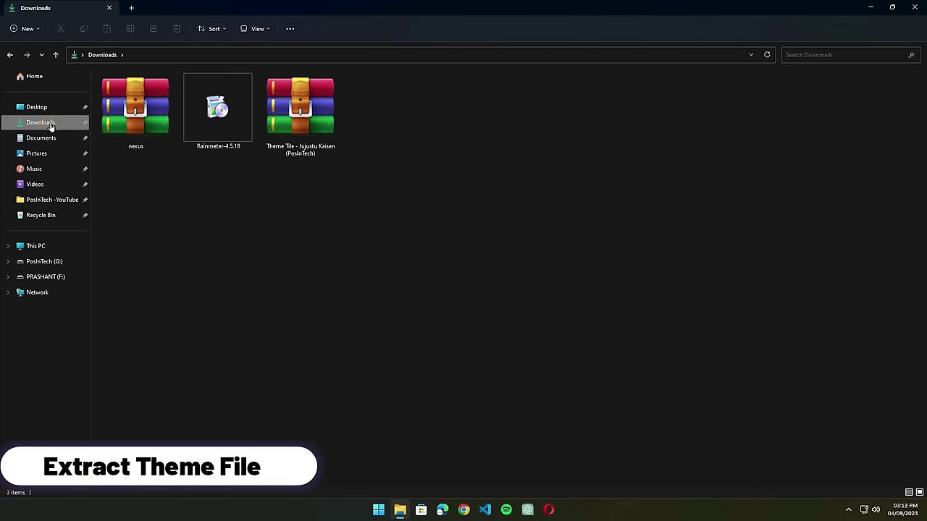
click(268, 121)
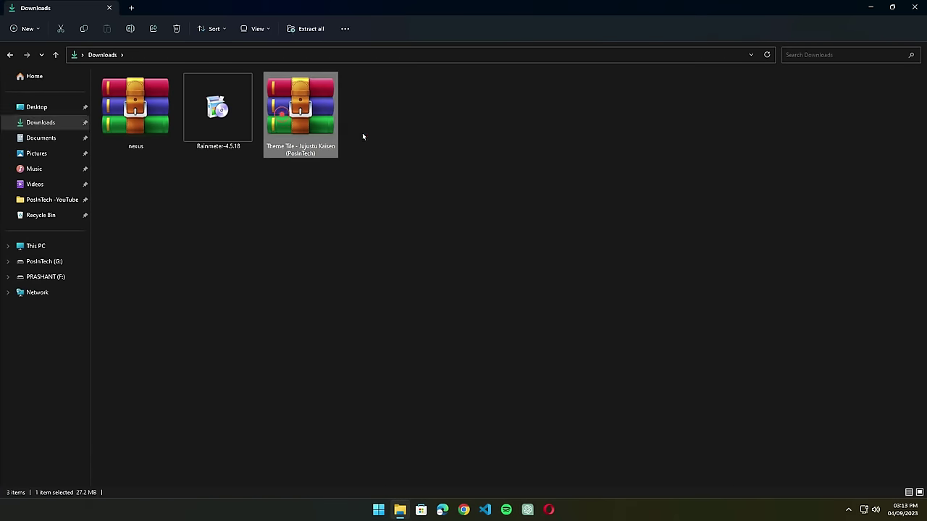
right_click(286, 126)
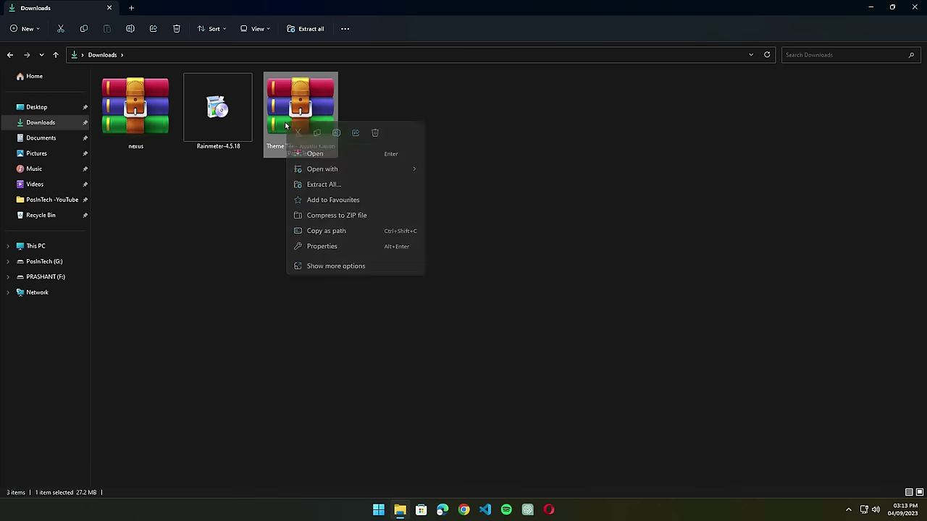
click(368, 184)
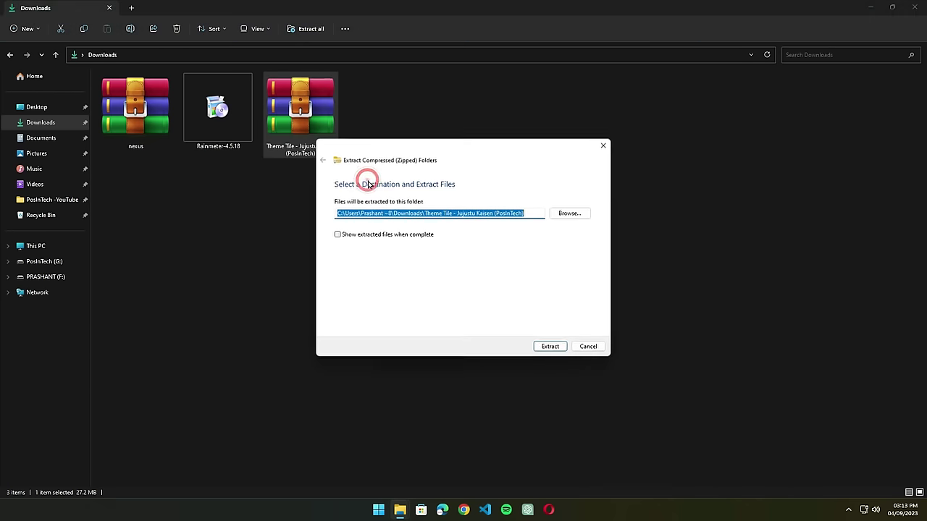
click(566, 347)
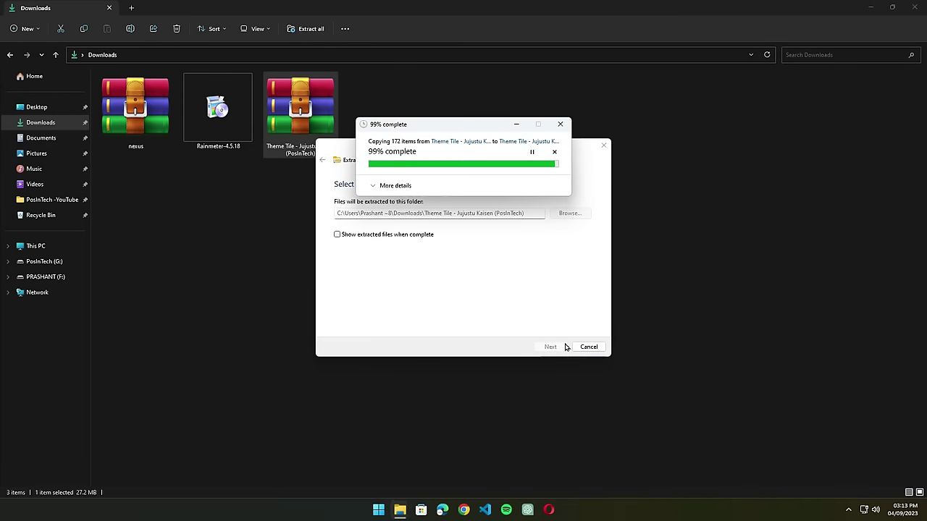
drag(449, 265, 396, 146)
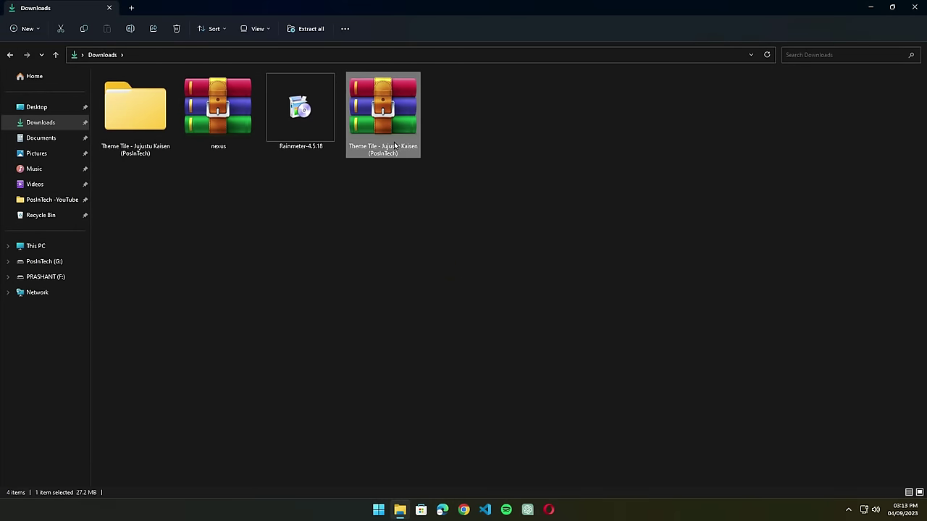
key(Delete)
- Open the inner extracted Theme Tile folder, select the Ryomen-Sukuna live wallpaper video, and minimize the window
click(123, 124)
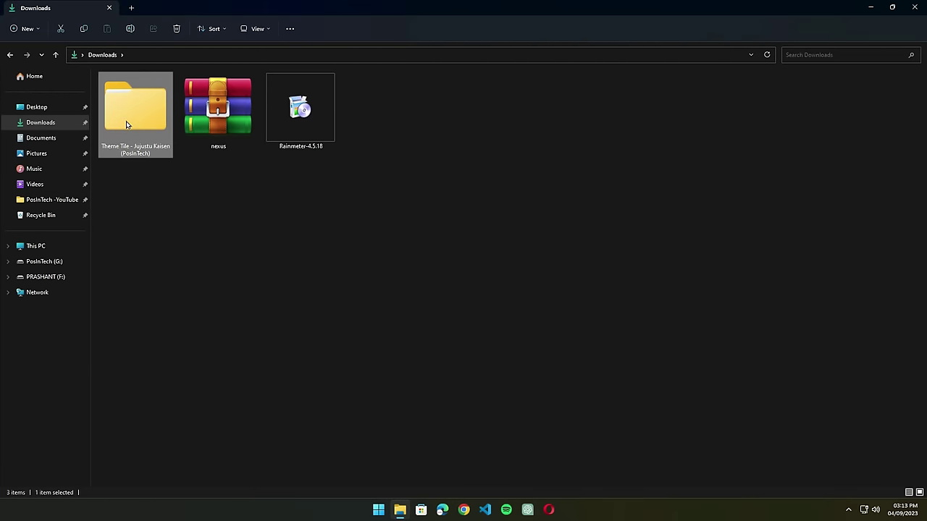
double_click(126, 124)
double_click(143, 105)
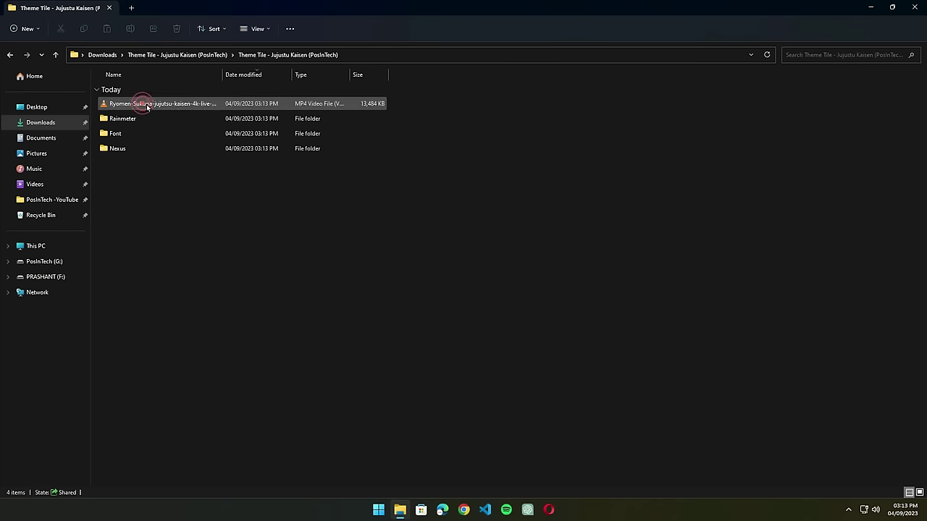
click(203, 105)
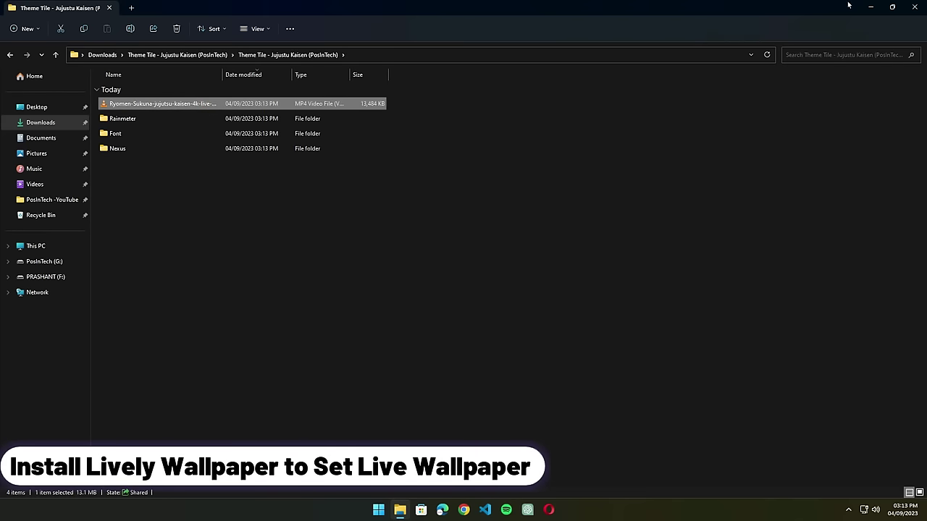
click(872, 6)
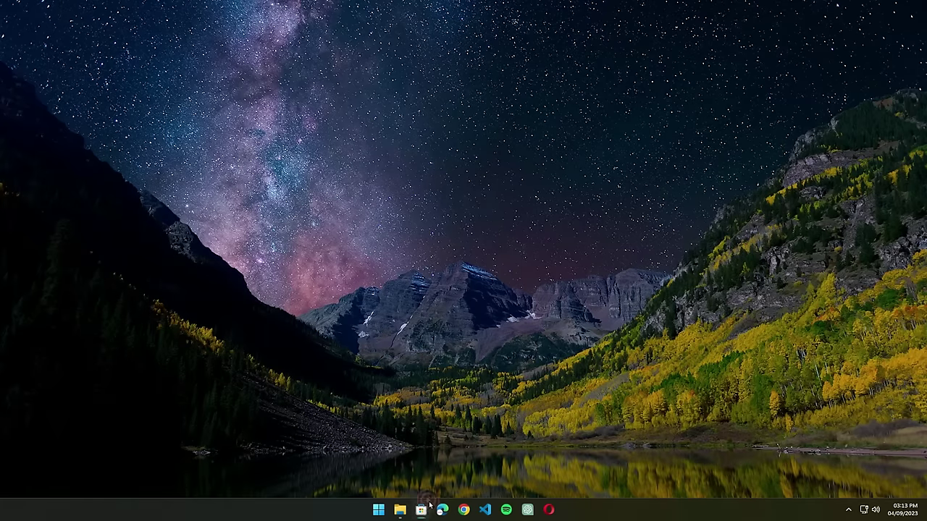
- Search the Microsoft Store for "lively", install Lively Wallpaper, and close the store
click(427, 507)
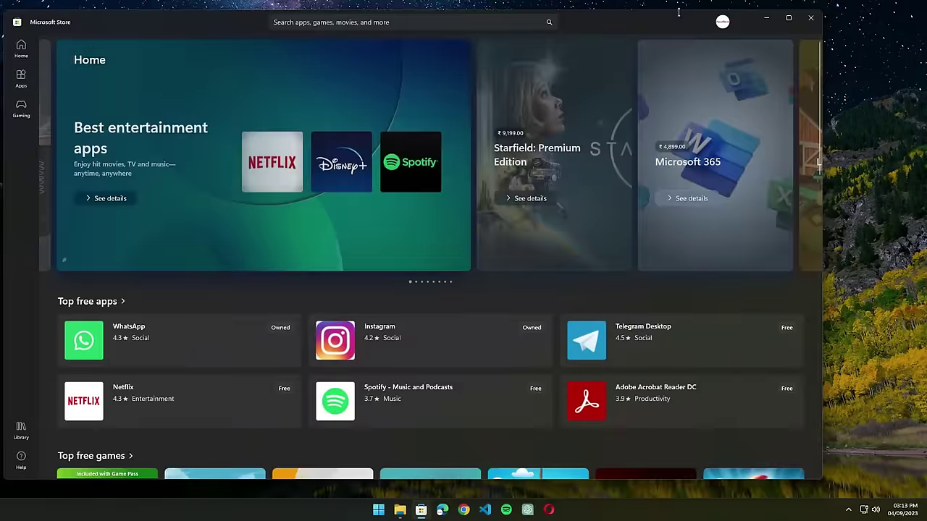
click(506, 27)
text(live)
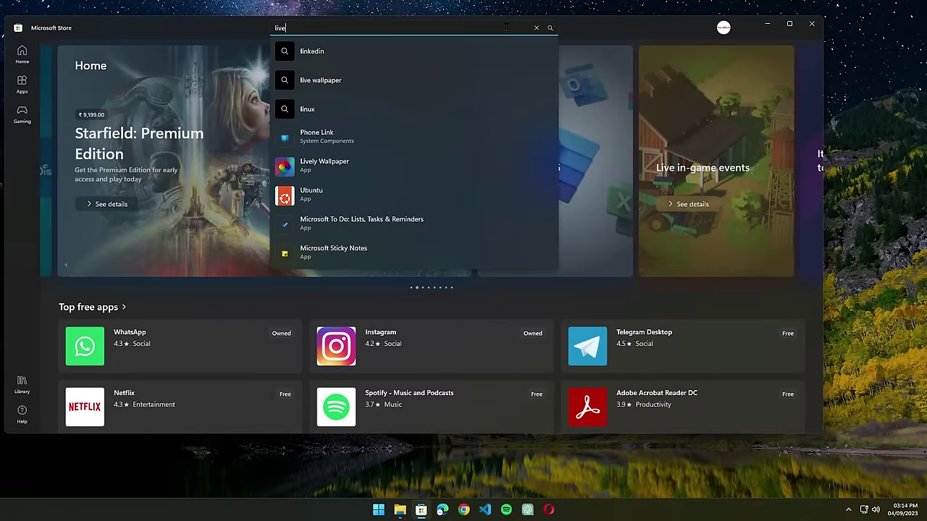
text(ly)
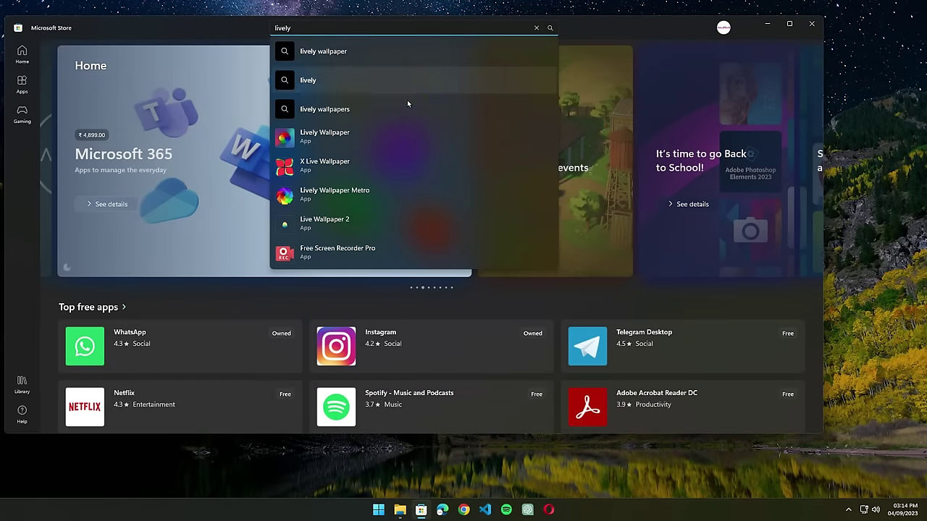
click(316, 142)
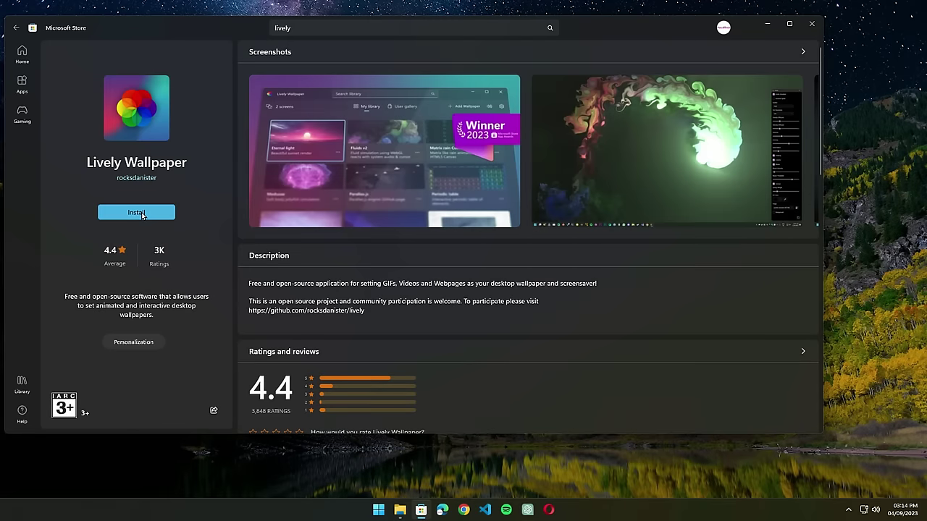
click(139, 214)
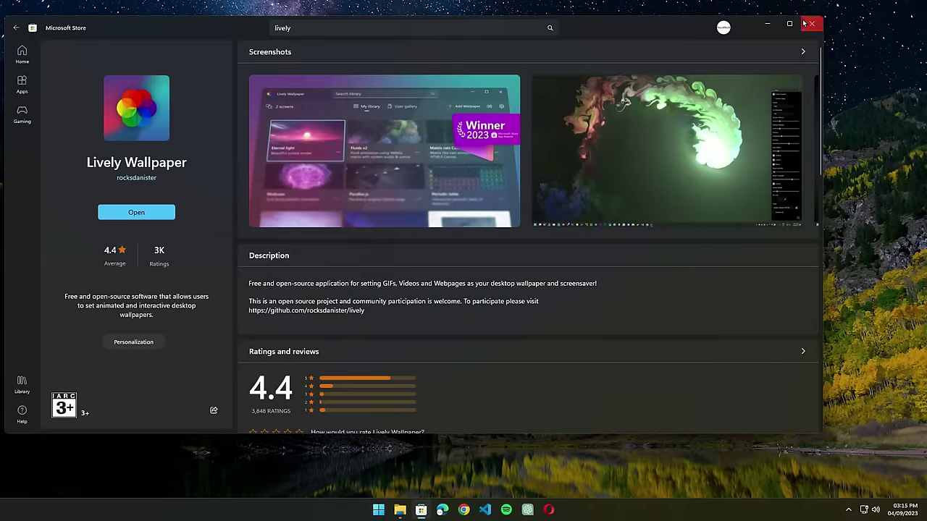
click(809, 23)
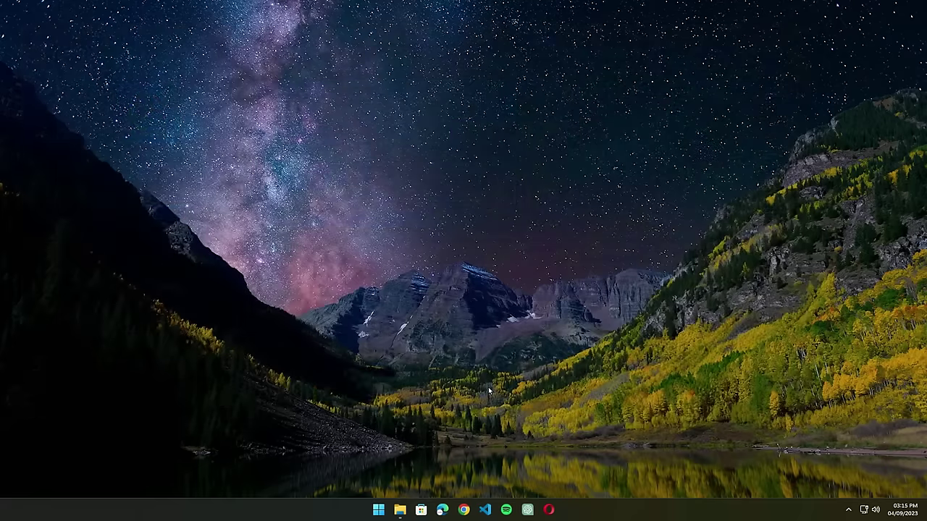
- Search Windows for "lively", launch Lively Wallpaper, and widen its window so the library shows six wallpapers per row
click(378, 510)
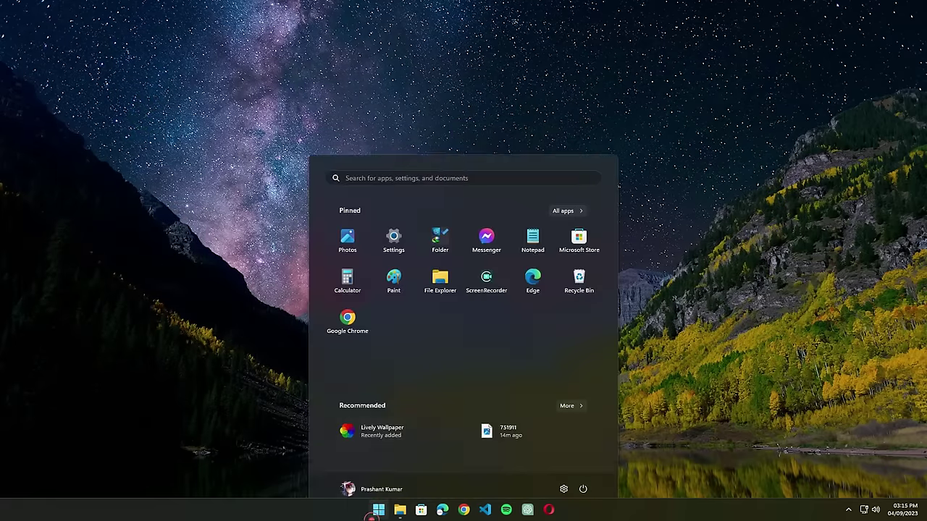
click(467, 166)
text(lively)
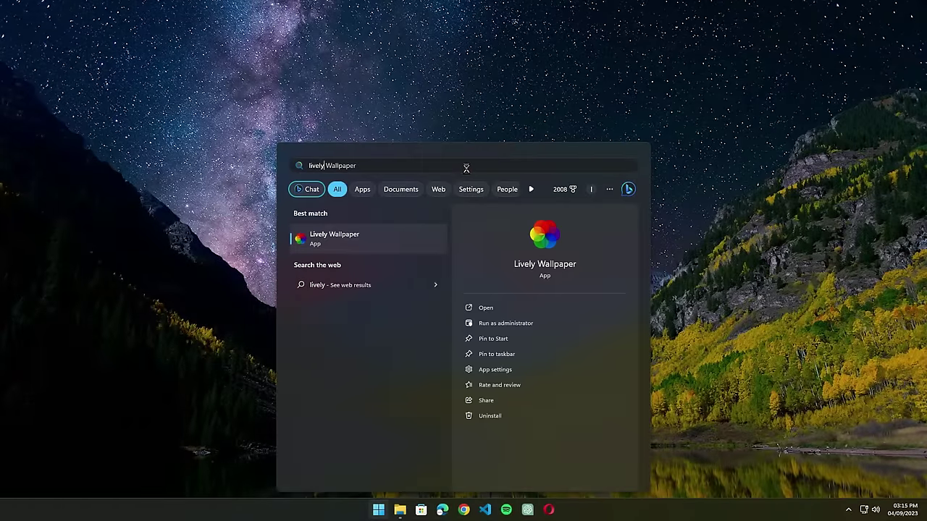
click(364, 233)
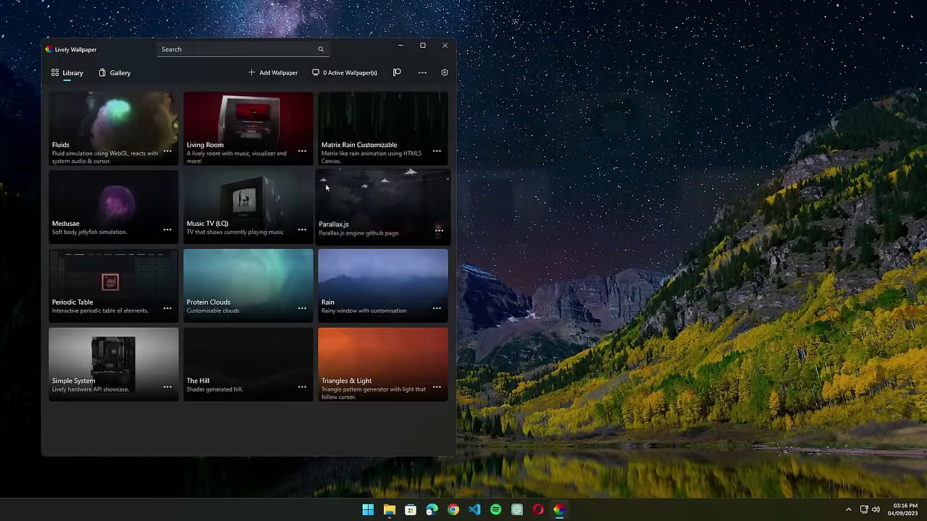
drag(457, 109, 828, 113)
drag(706, 50, 682, 48)
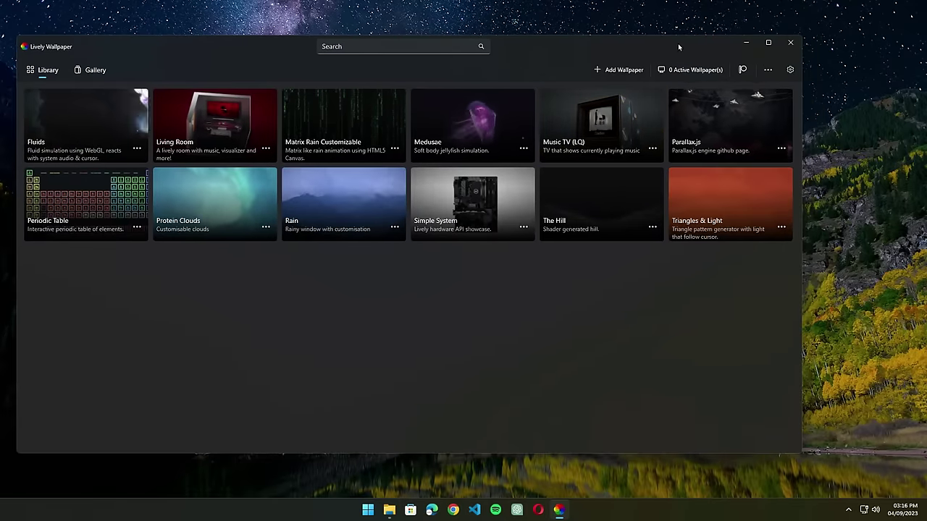
- Add the Ryomen-Sukuna MP4 from the extracted Theme Tile folder in Downloads as a live wallpaper, keeping the suggested title
click(619, 70)
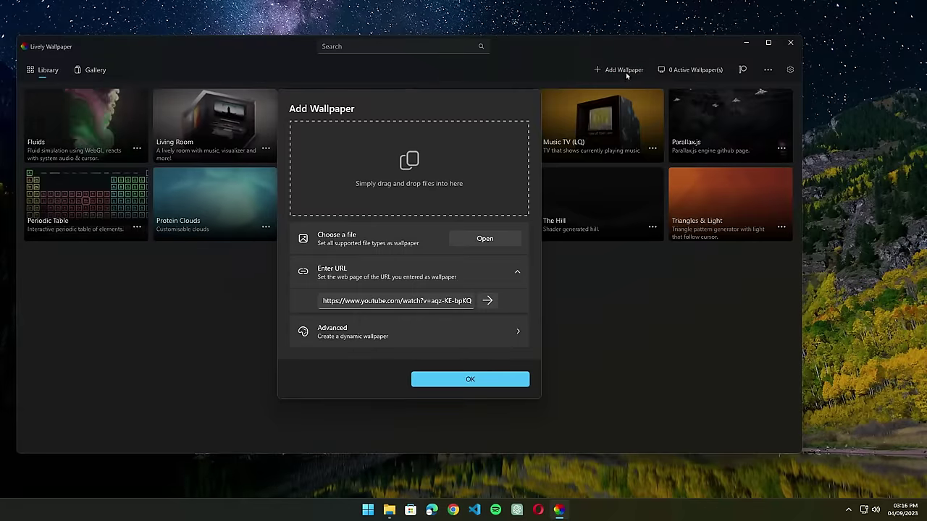
click(486, 238)
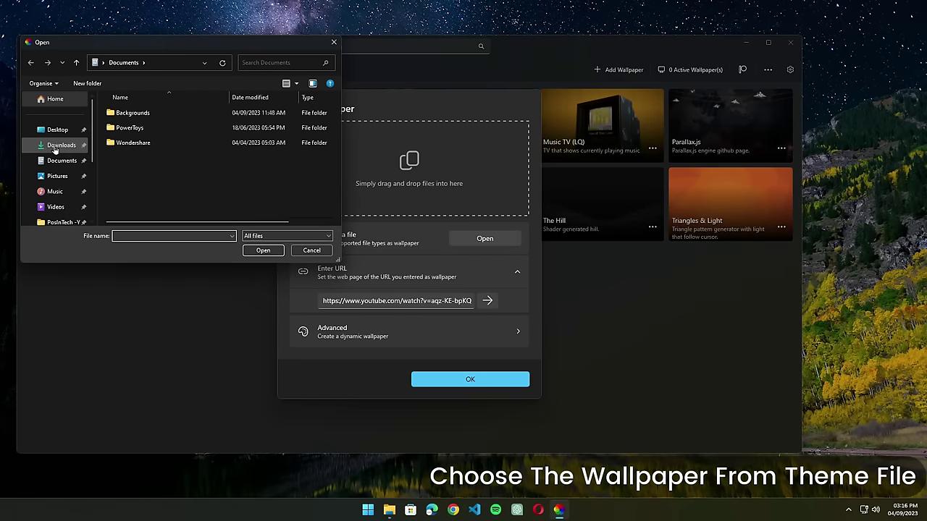
click(58, 145)
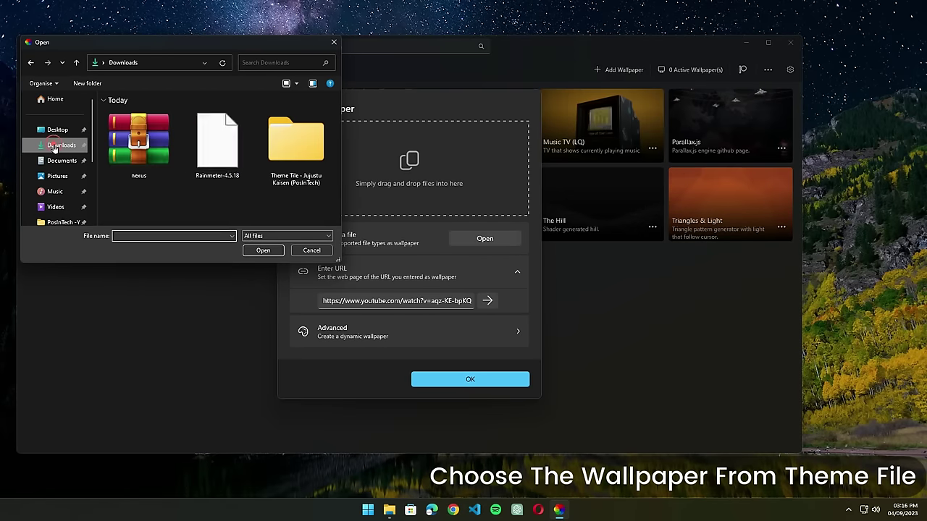
double_click(280, 158)
click(177, 126)
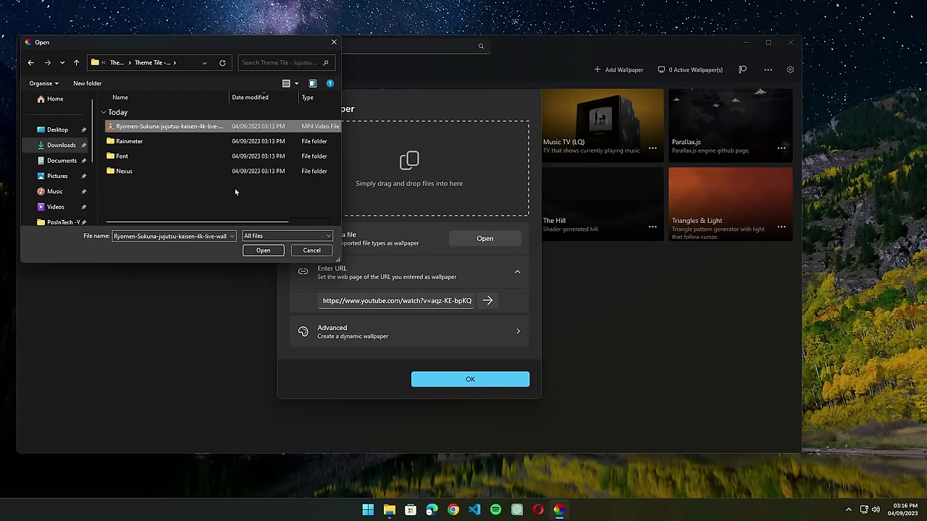
click(273, 249)
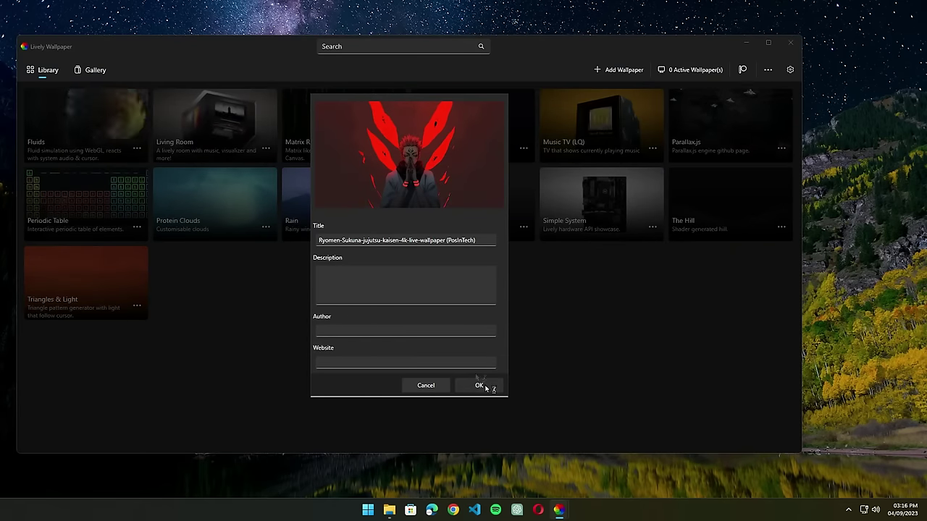
click(480, 386)
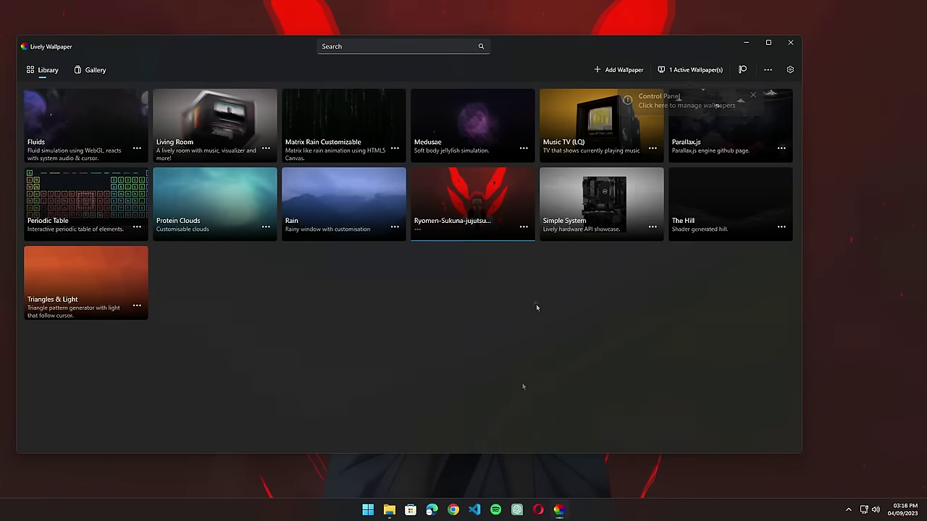
- Customise the Ryomen-Sukuna wallpaper by raising its hue slightly so the red turns pink, and close Lively Wallpaper
click(523, 227)
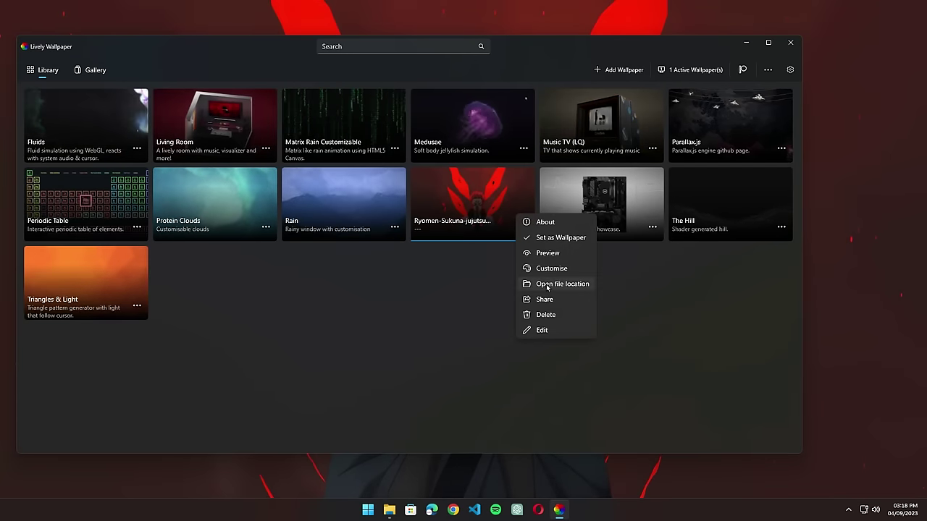
click(548, 268)
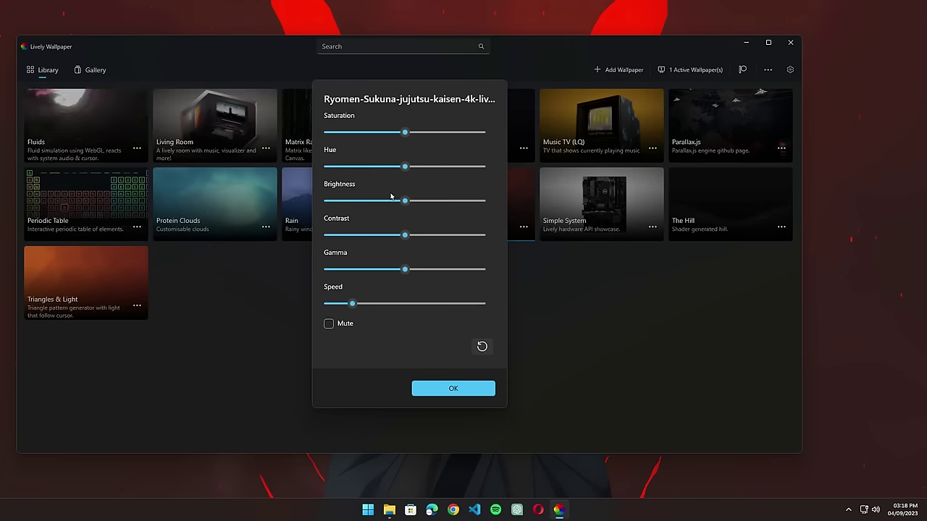
drag(405, 166, 415, 168)
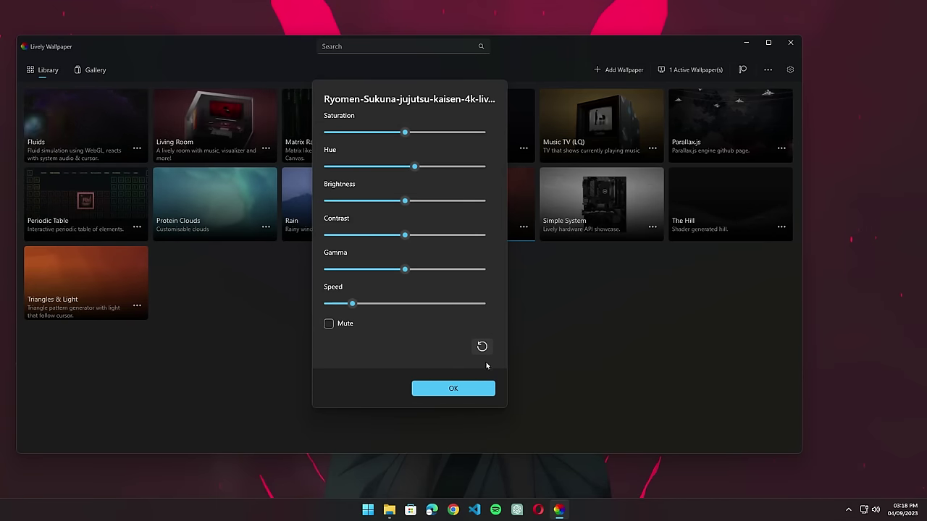
click(485, 386)
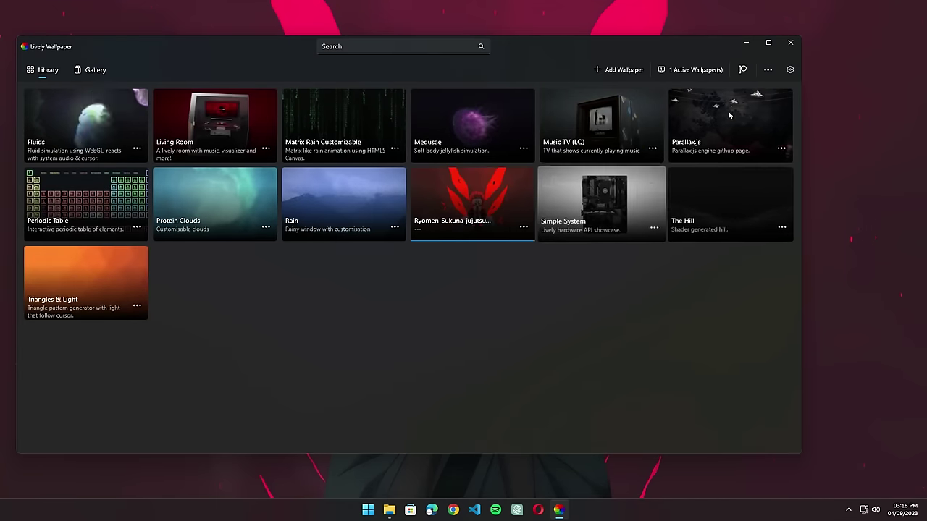
click(789, 42)
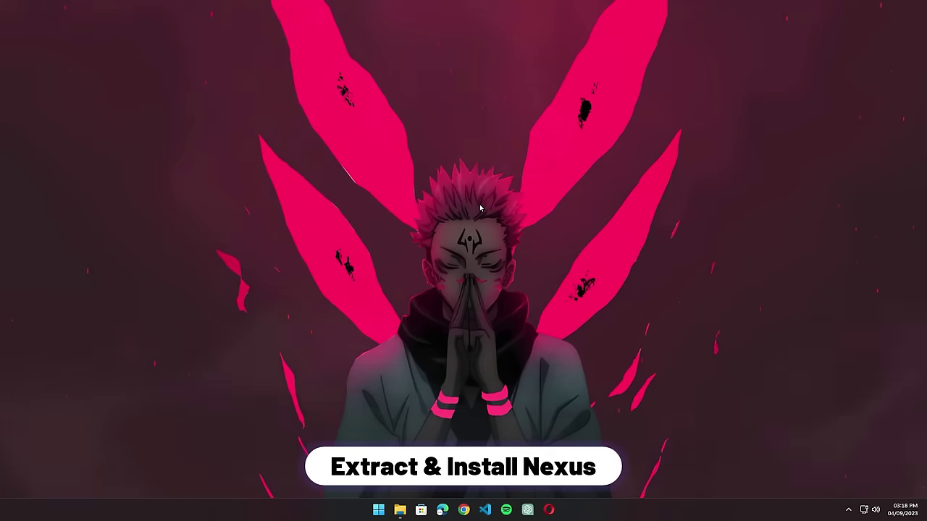
- In File Explorer, extract the nexus archive inside the Downloads folder and refresh the file listing
click(401, 511)
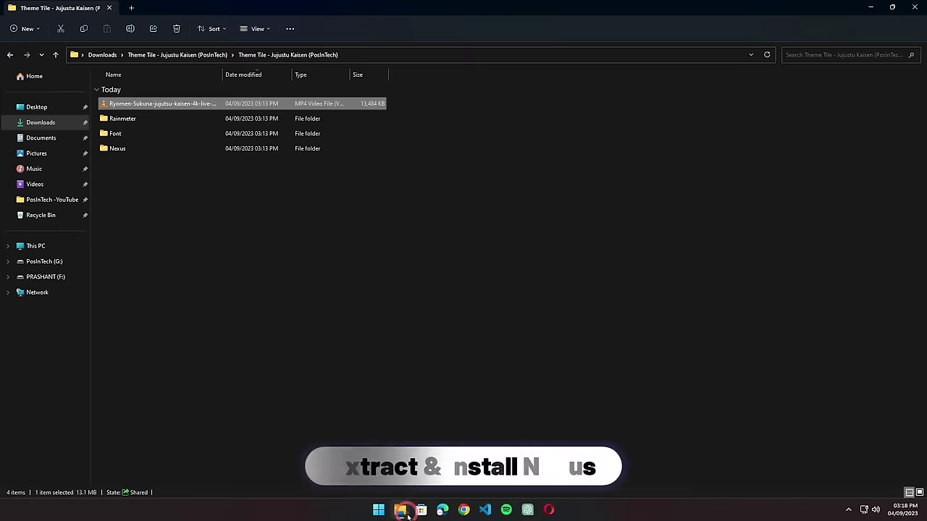
click(61, 125)
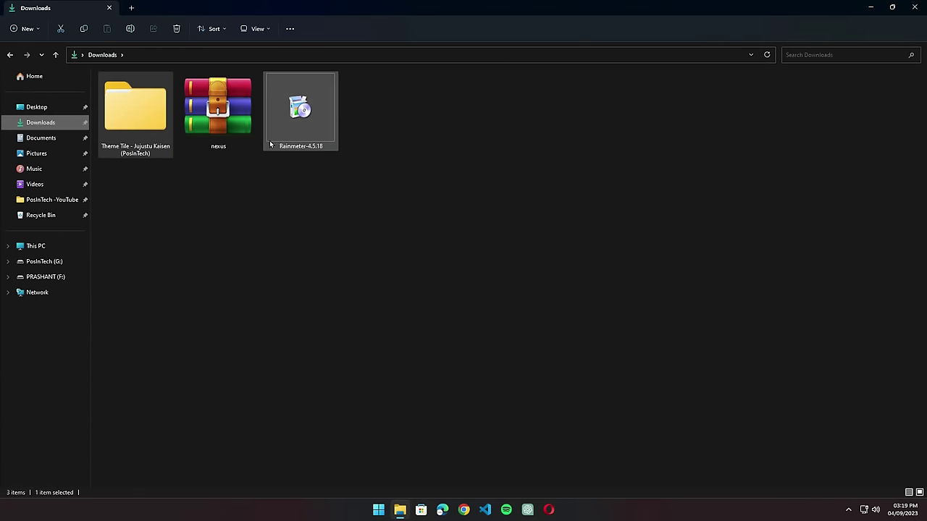
click(230, 134)
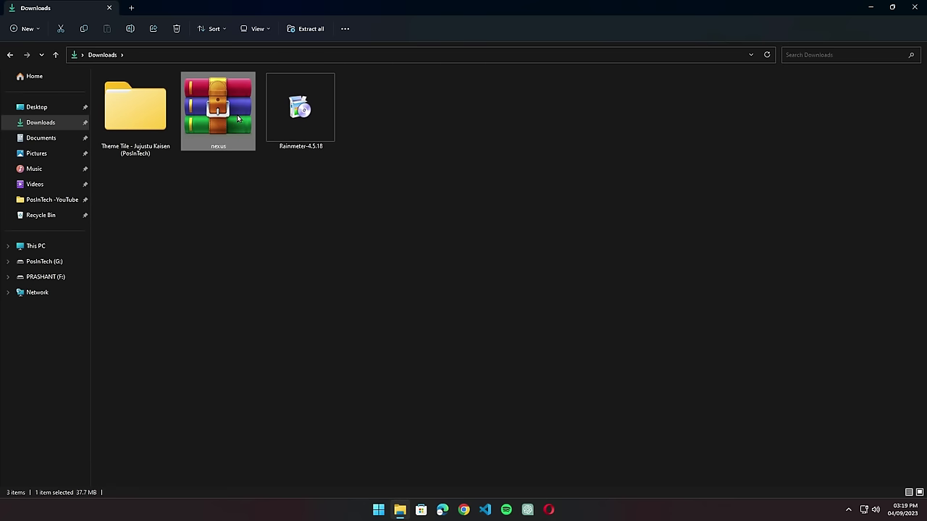
right_click(237, 116)
click(287, 178)
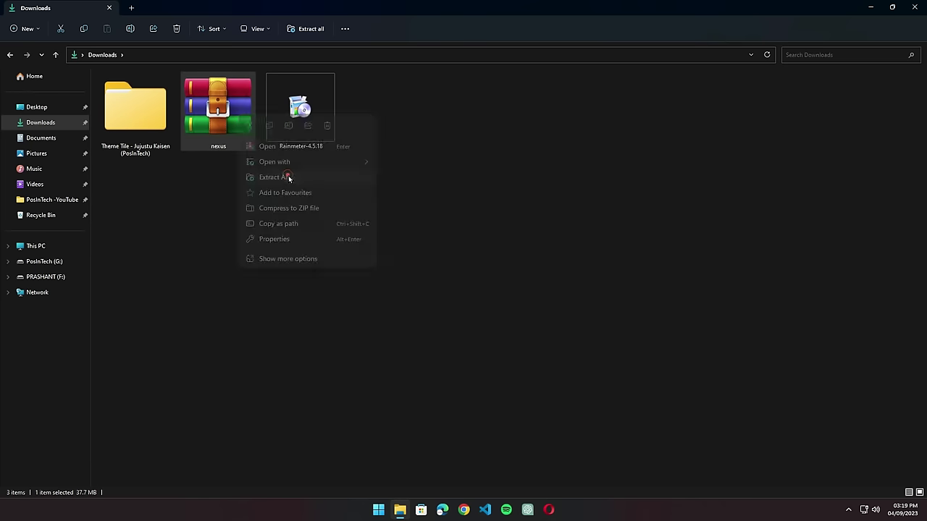
click(550, 347)
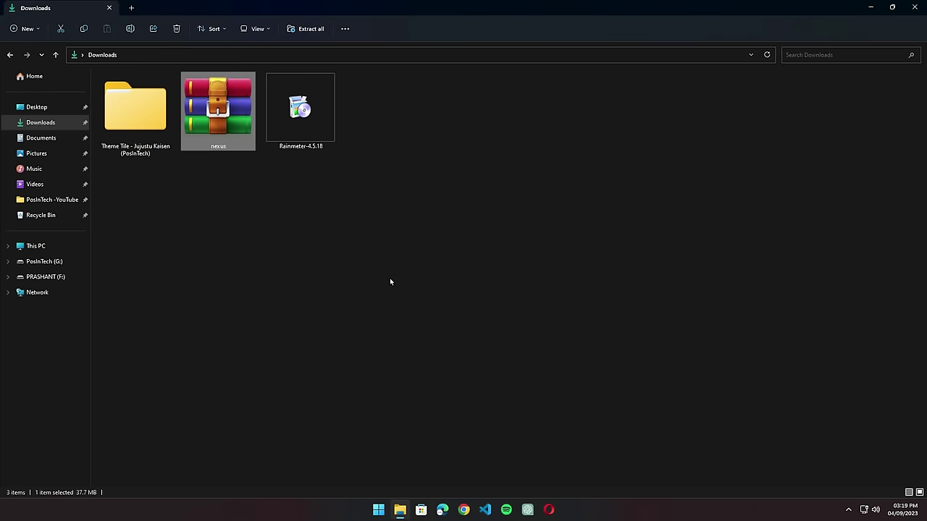
right_click(378, 233)
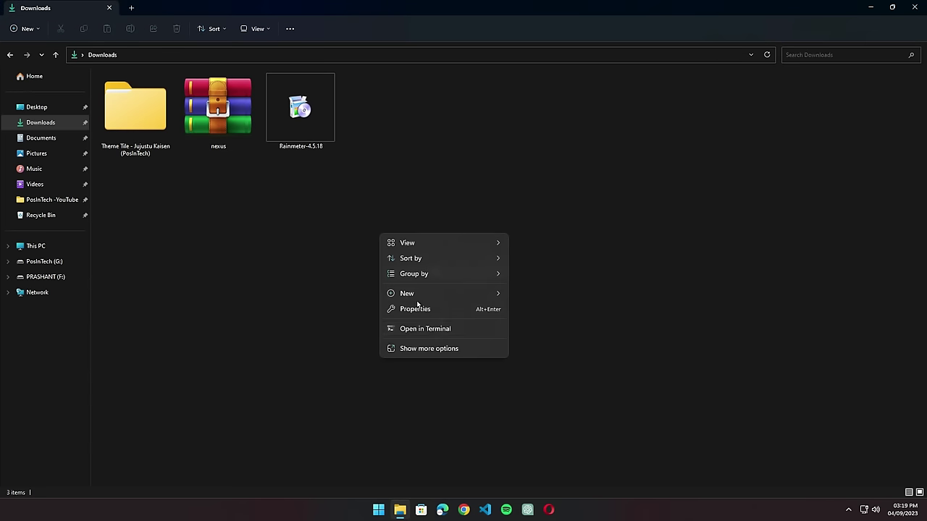
click(451, 343)
click(486, 377)
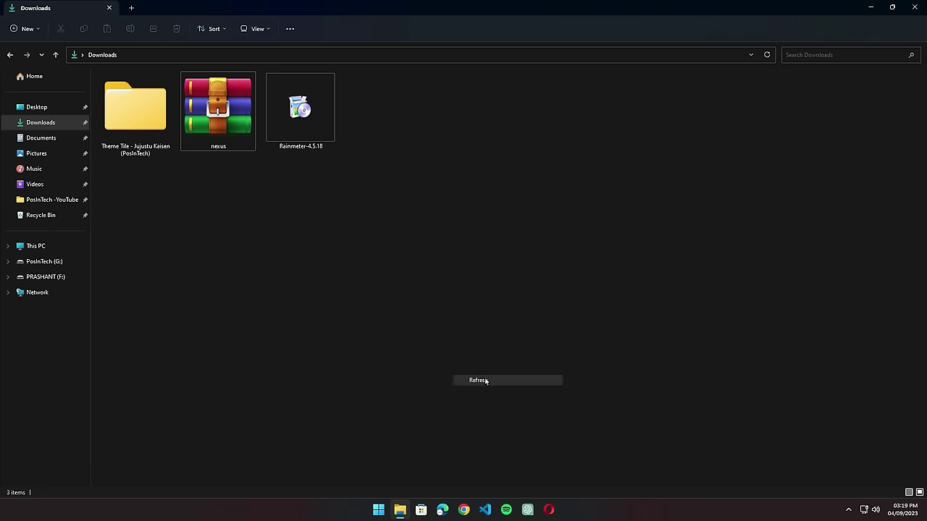
- Run NexusSetup from the extracted nexus folder as administrator and install Nexus in English with the default location, with Launch Nexus enabled
double_click(117, 126)
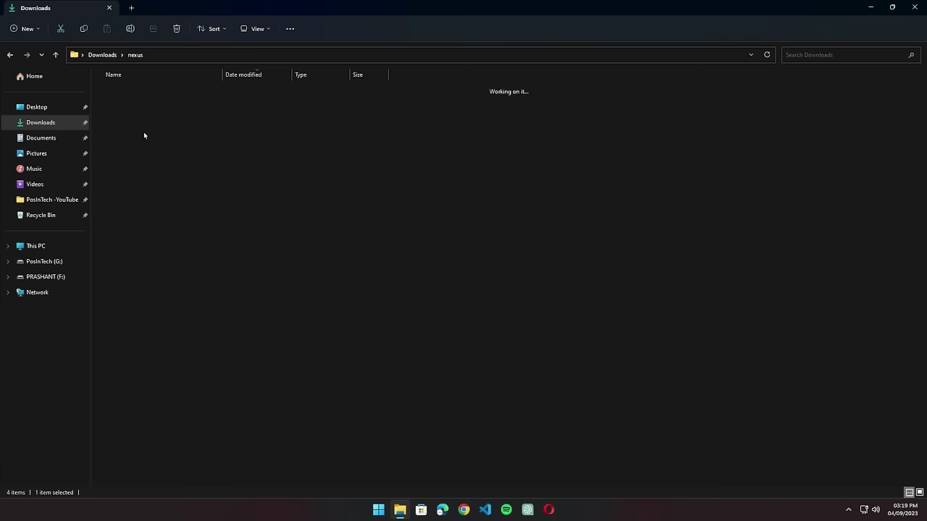
click(145, 103)
right_click(145, 103)
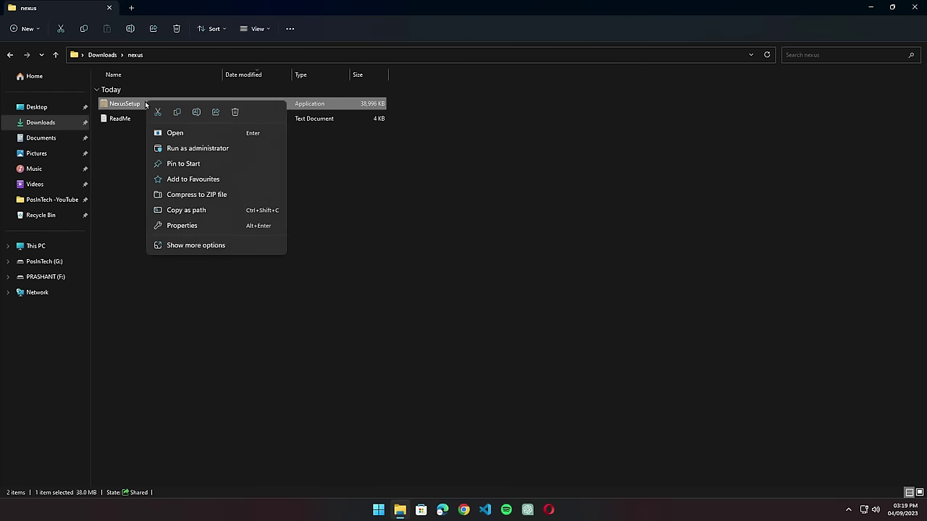
click(185, 147)
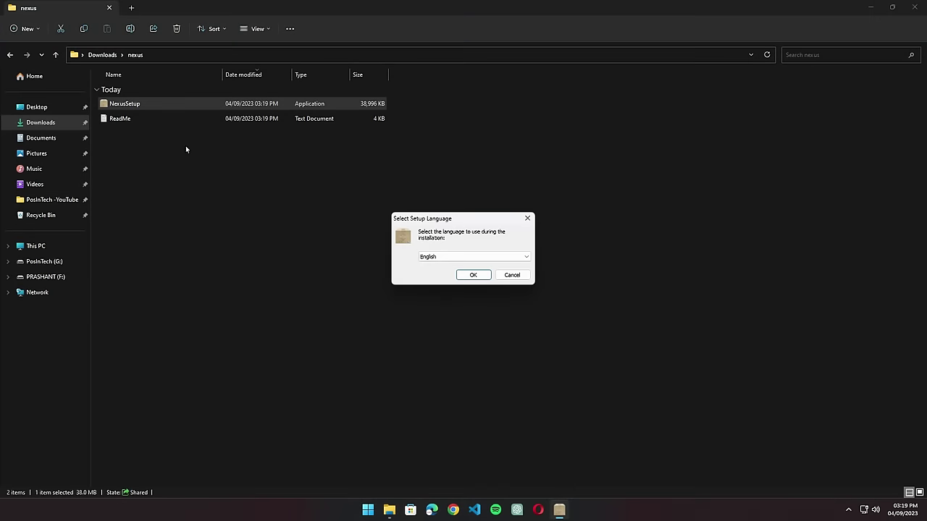
click(481, 276)
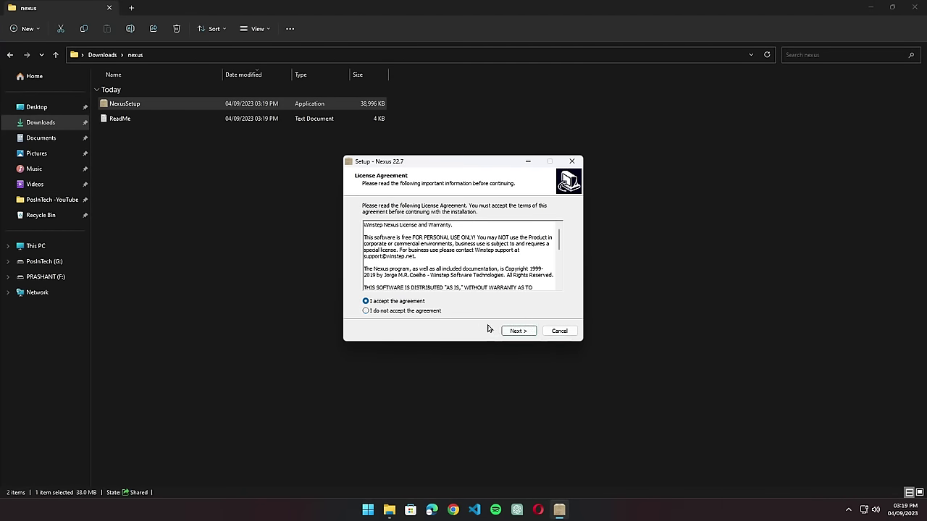
click(516, 330)
click(518, 333)
click(516, 332)
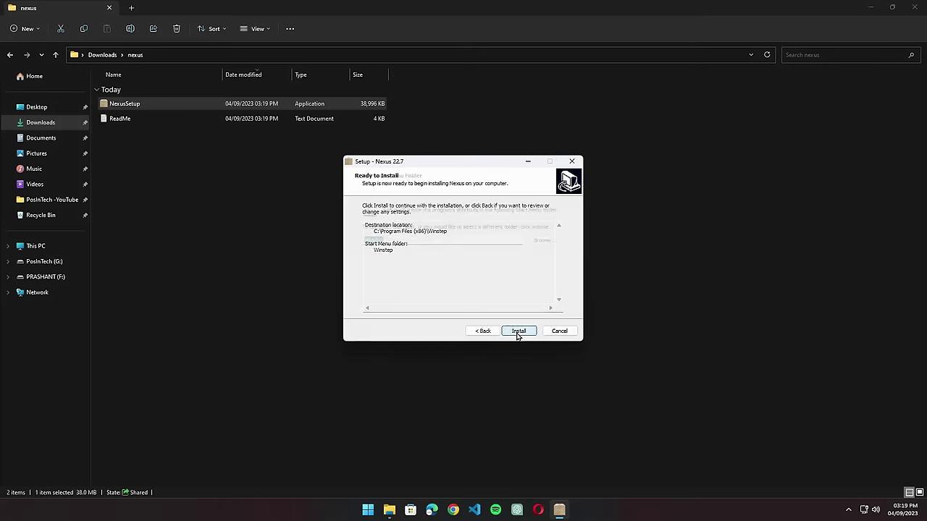
click(516, 331)
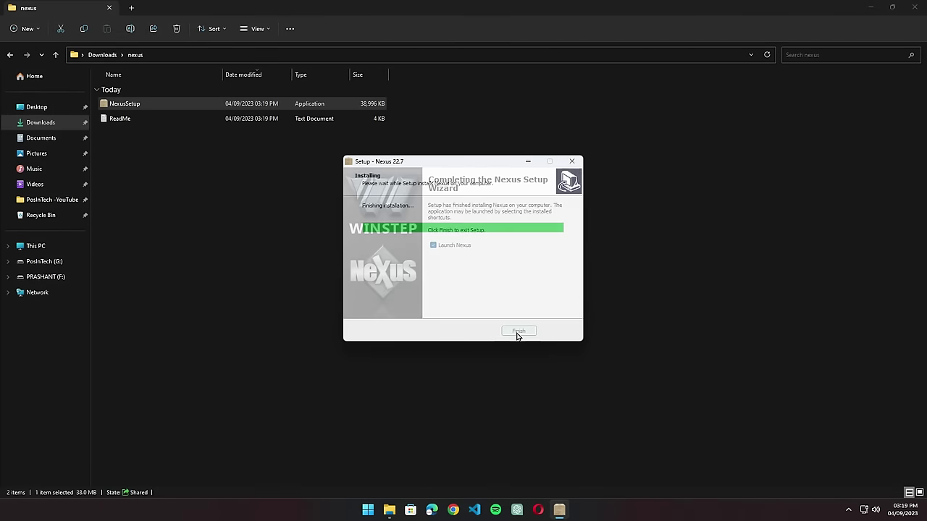
click(518, 333)
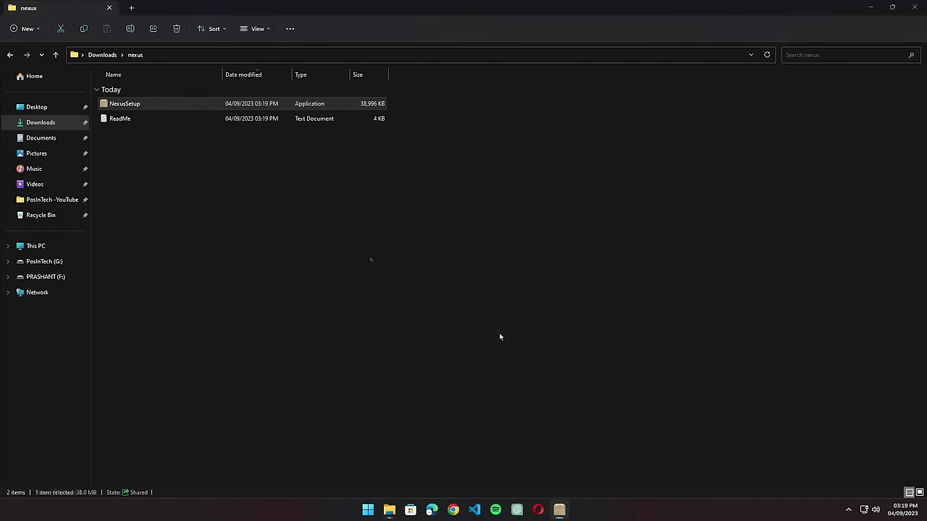
- Copy the dock_icons folder from the Nexus folder inside the extracted Theme Tile folder in Downloads
click(40, 122)
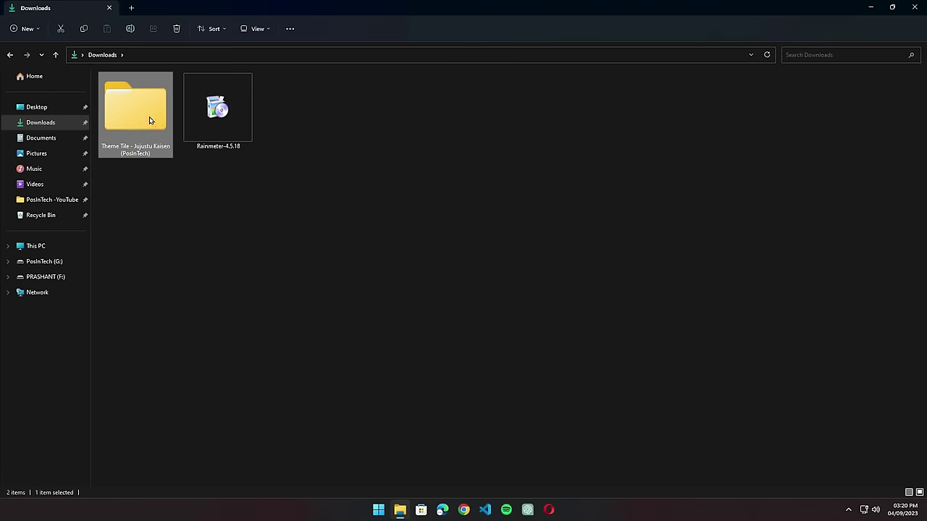
double_click(149, 120)
double_click(158, 104)
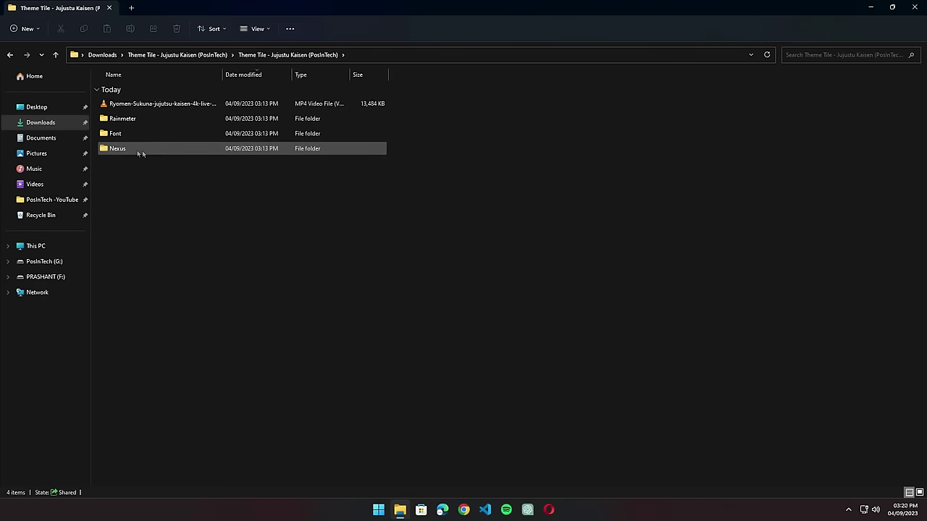
click(158, 149)
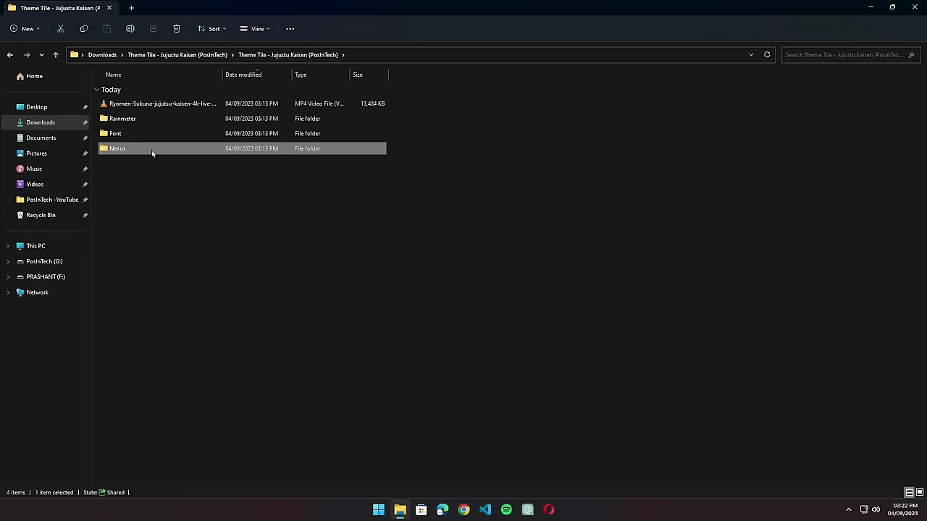
double_click(152, 150)
click(155, 104)
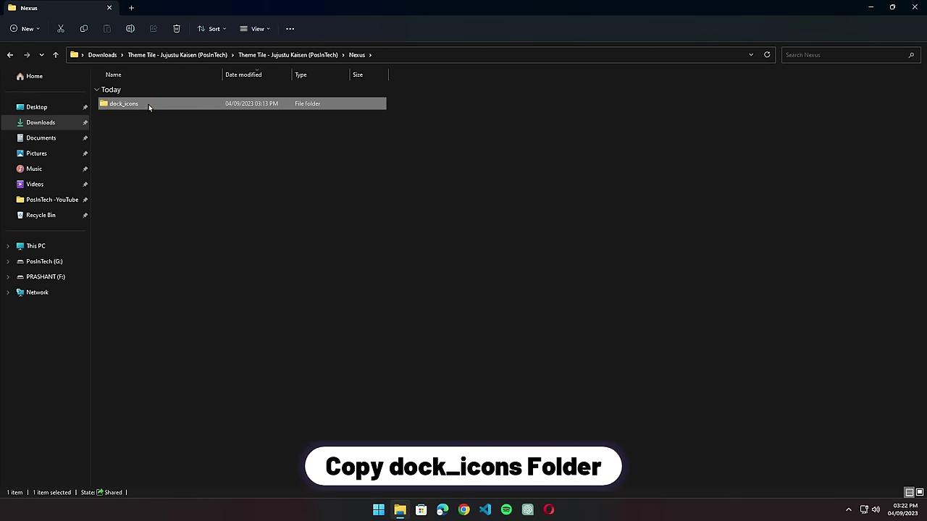
right_click(149, 105)
click(160, 115)
- Paste the copied dock_icons folder into the root of Local Disk (C:), allowing administrator permission
click(38, 246)
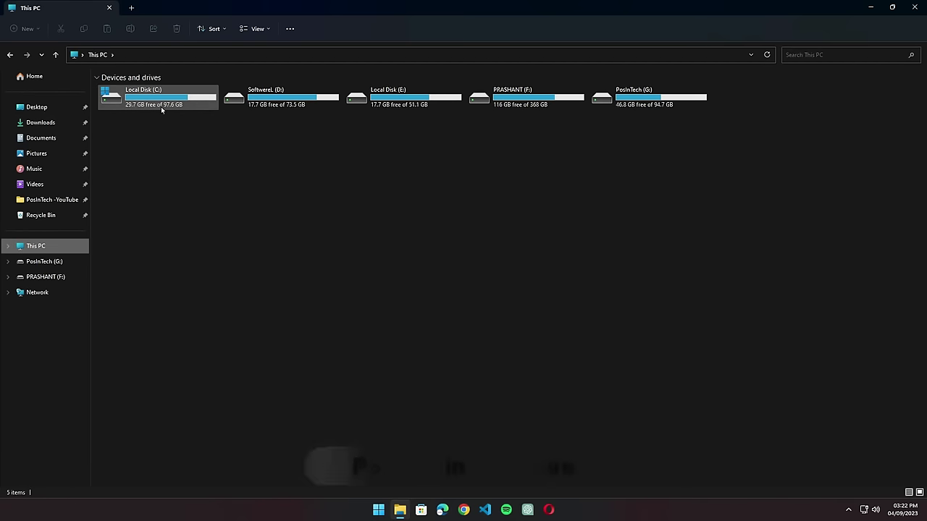
double_click(161, 107)
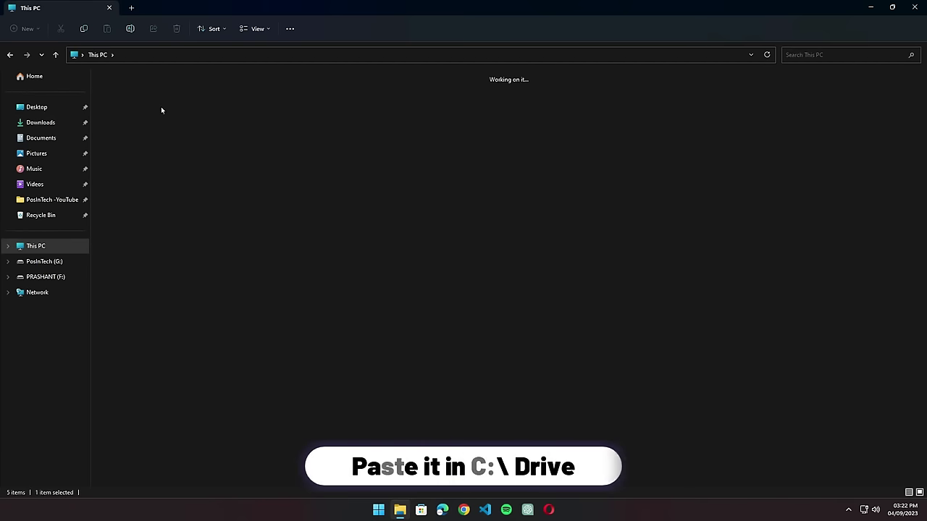
right_click(401, 180)
click(412, 190)
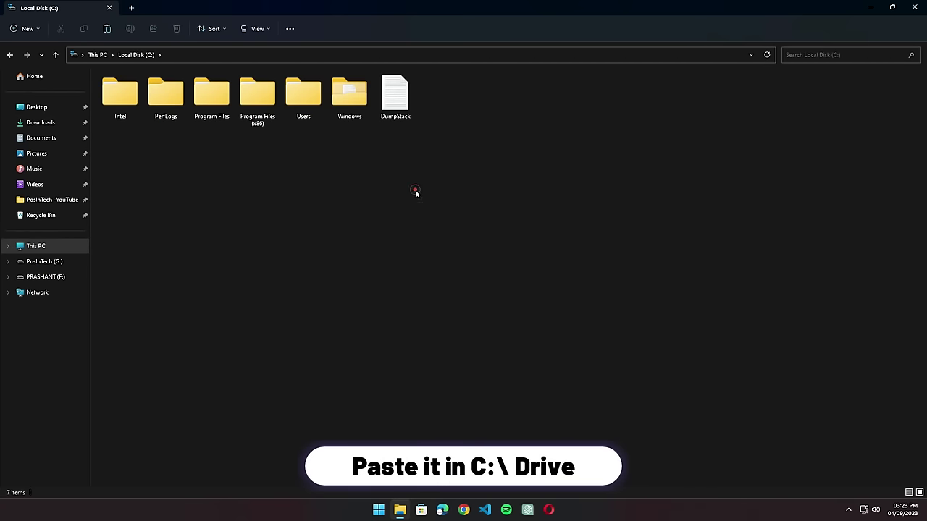
click(541, 290)
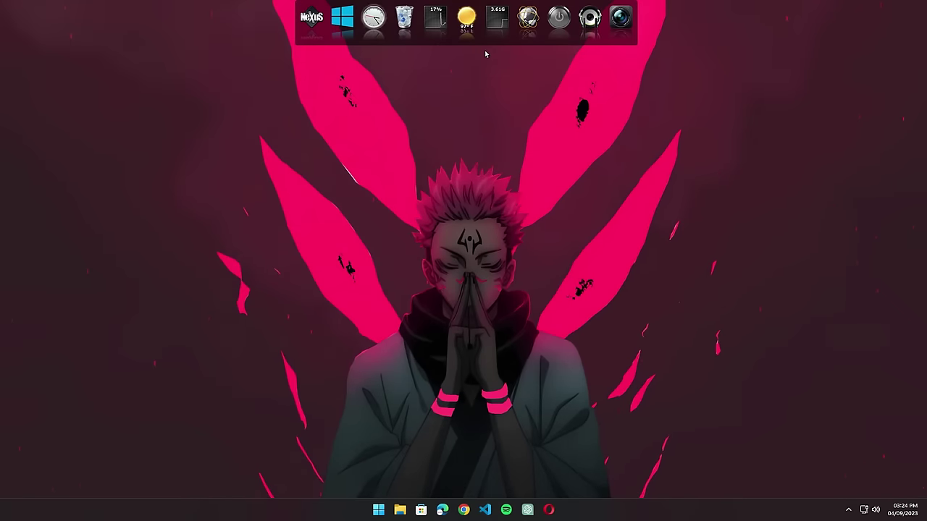
- In the Nexus dock's advanced preferences, restore the configuration backup wsbackup.wbk from the dock_icons folder on Local Disk (C:)
mouse_move(481, 40)
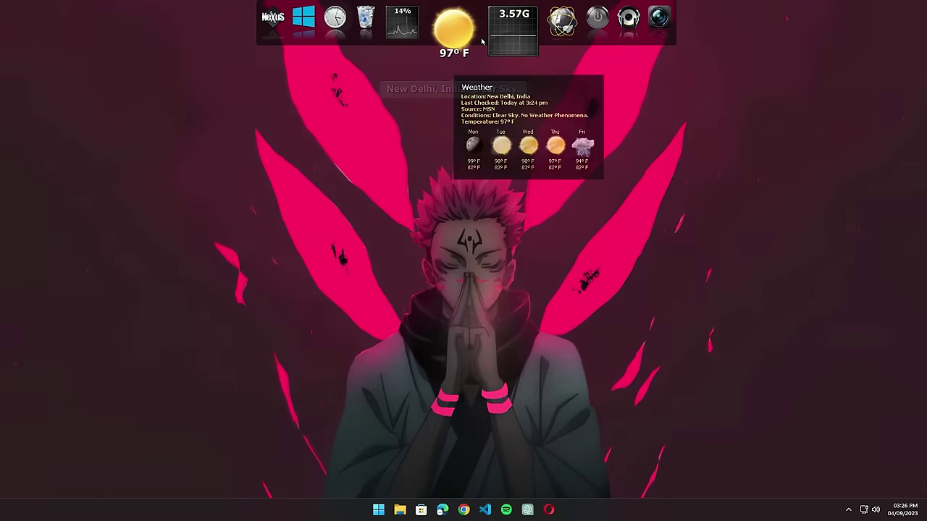
right_click(481, 40)
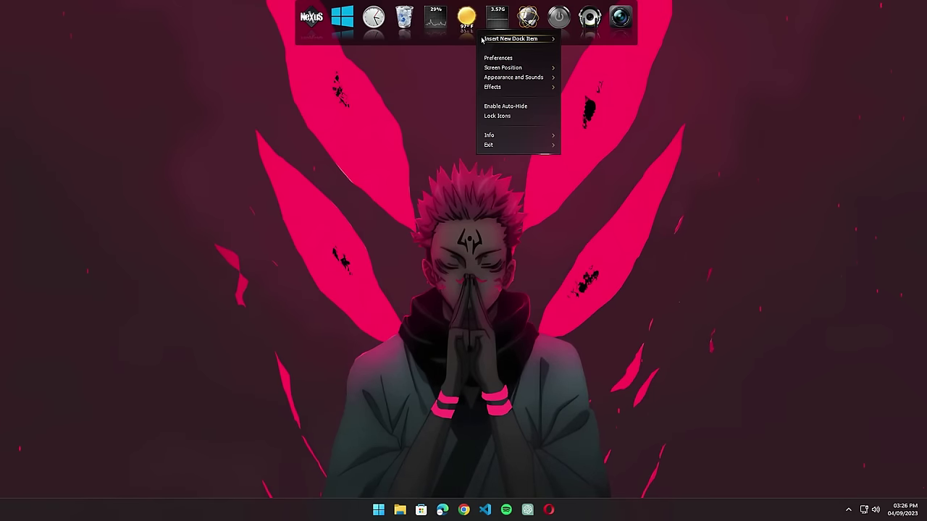
click(499, 58)
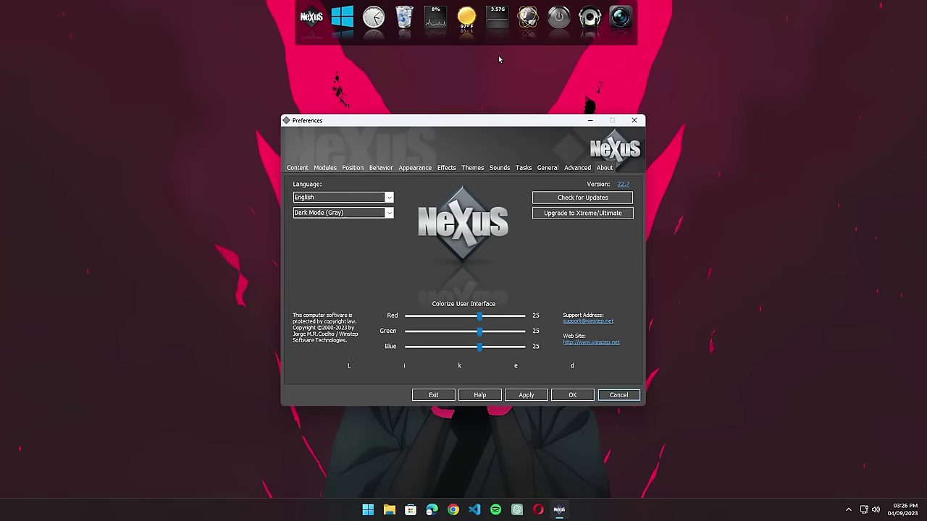
click(578, 167)
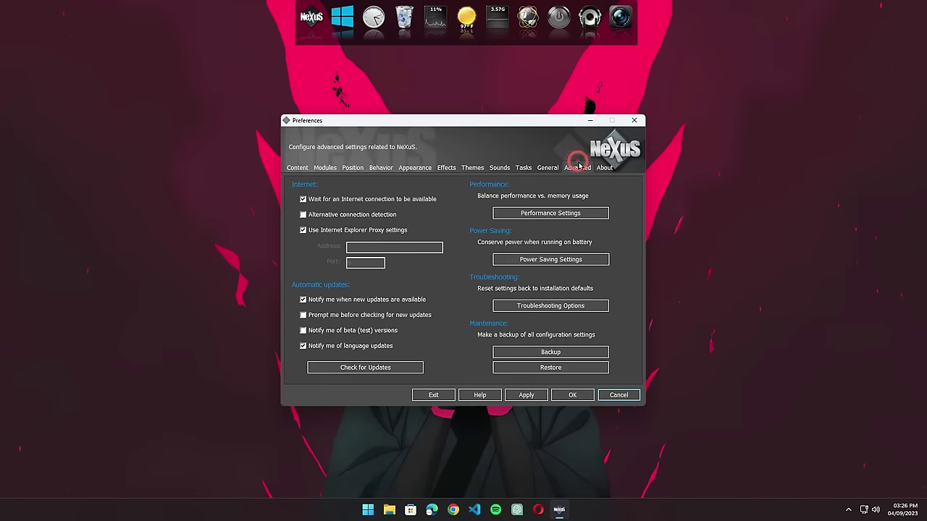
click(578, 367)
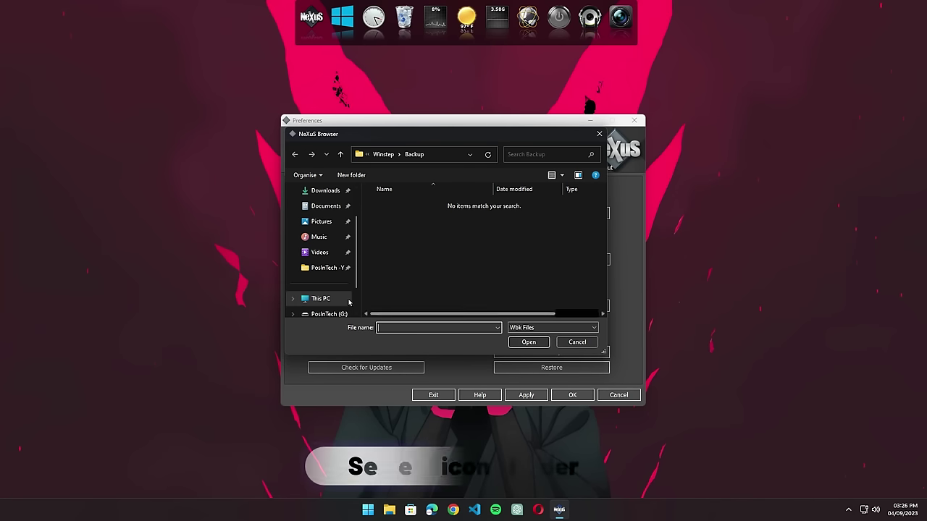
click(321, 299)
double_click(427, 212)
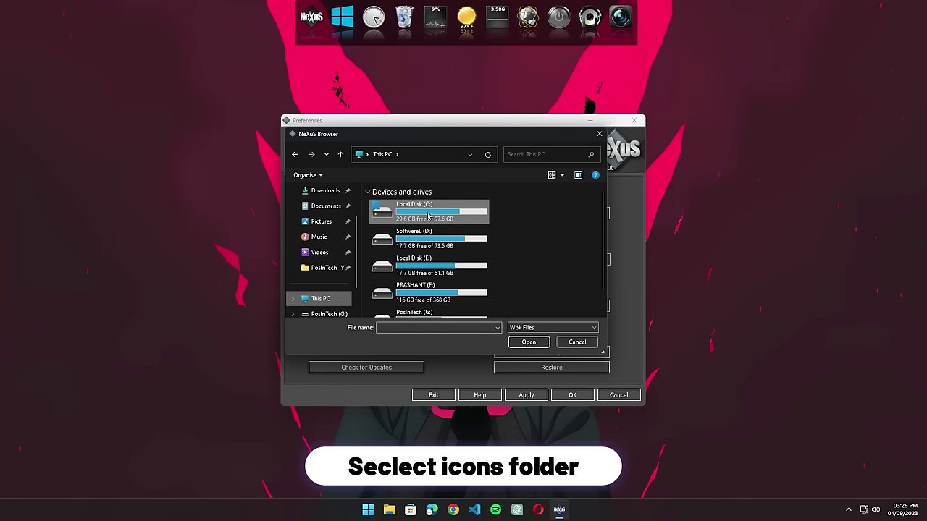
double_click(411, 208)
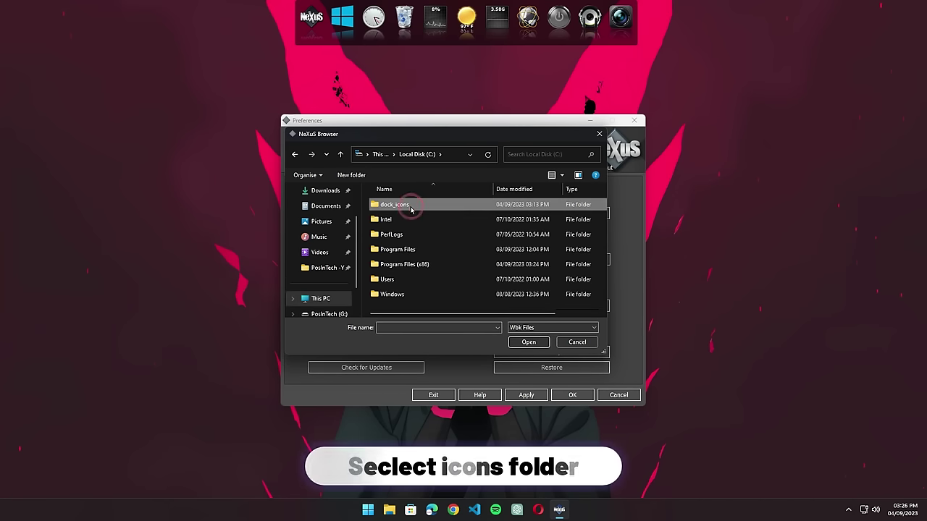
click(387, 225)
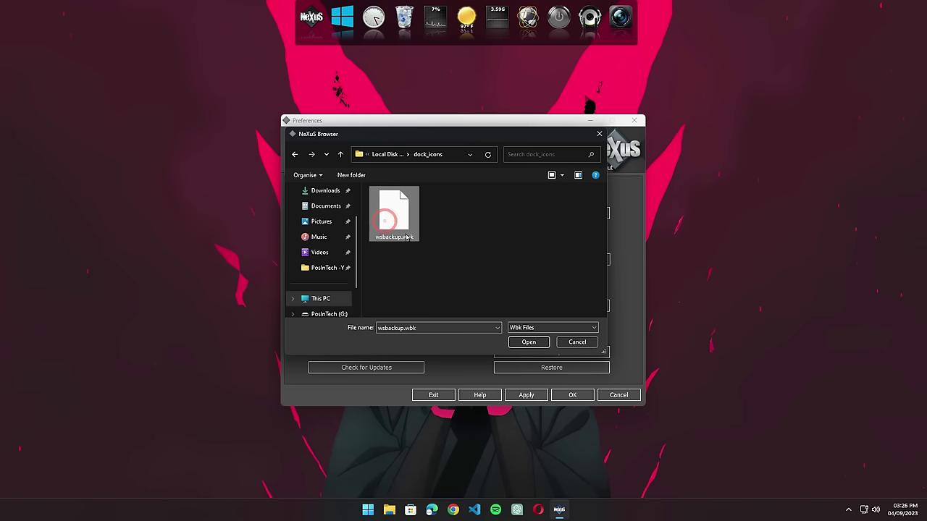
click(518, 342)
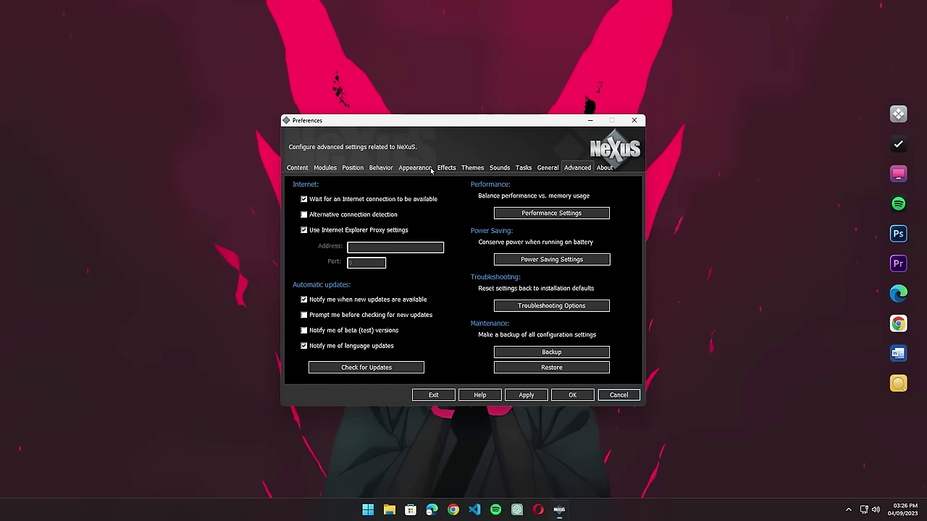
- Set the dock icon size to 35 pixels and the icon reflection to 0%, save the preferences, and move the dock slightly upward
click(416, 168)
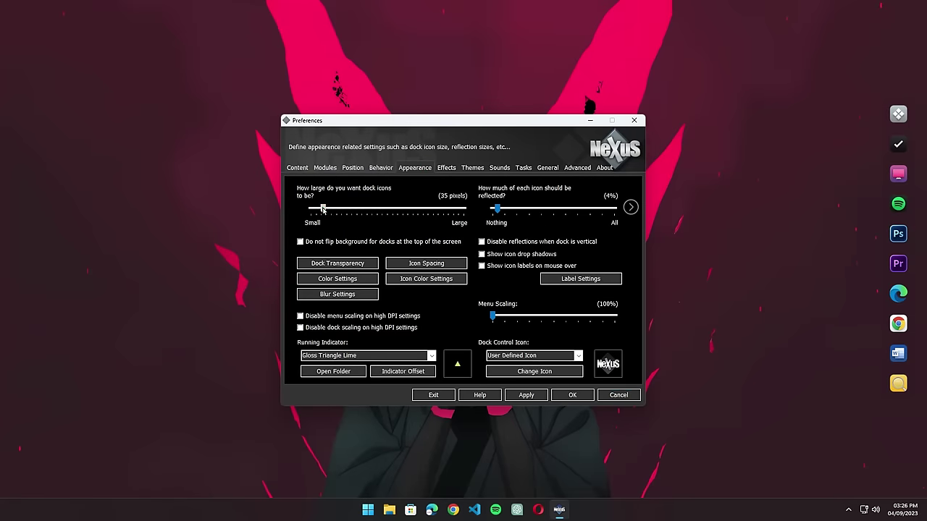
click(531, 393)
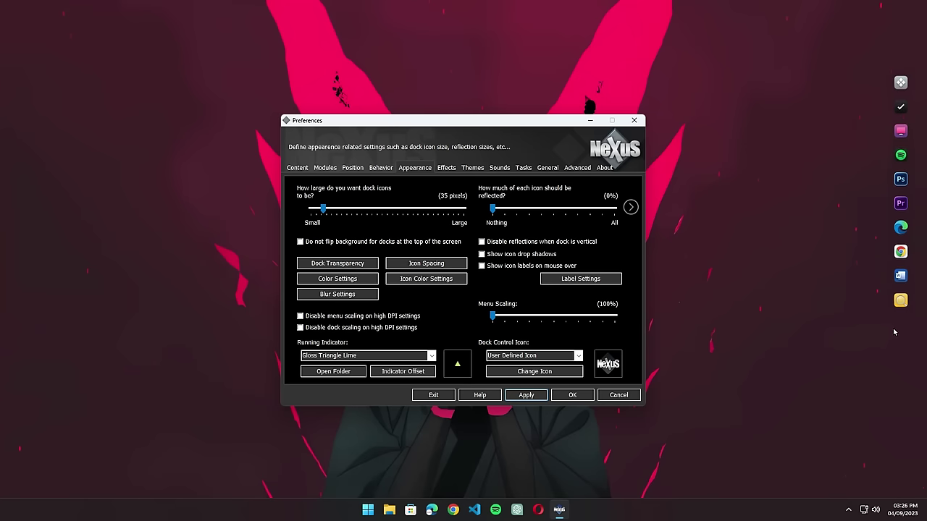
click(569, 396)
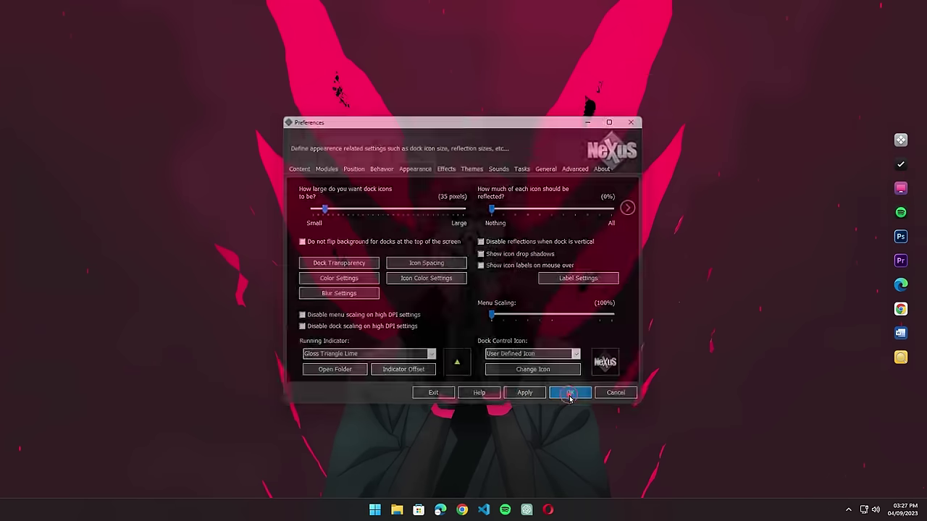
drag(908, 142, 917, 92)
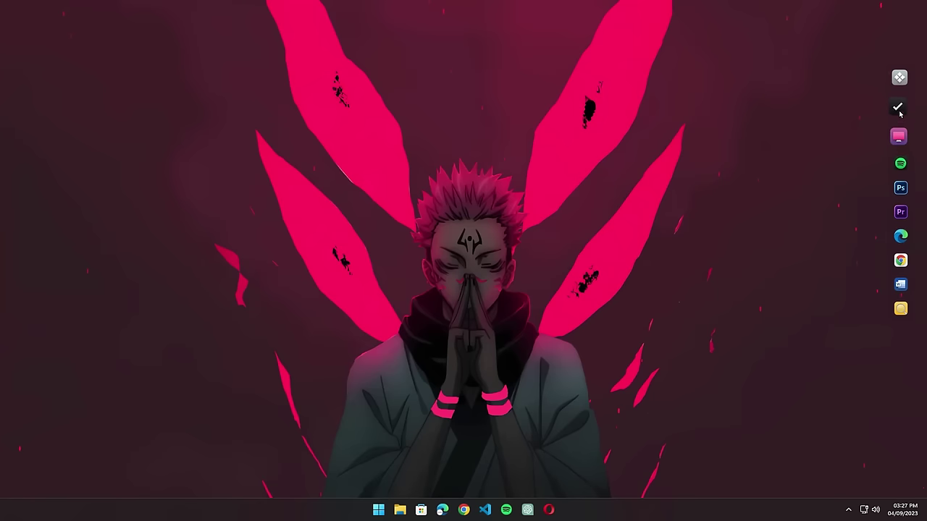
key(super)
click(816, 217)
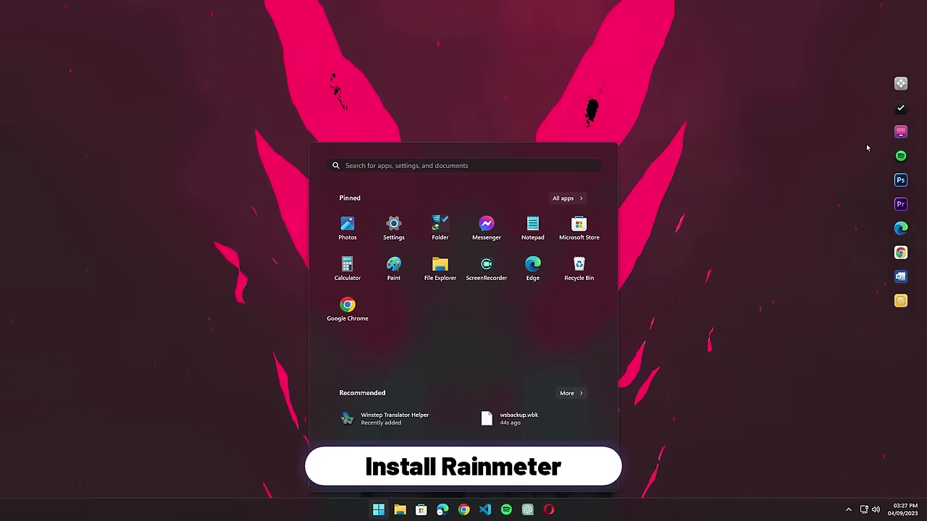
click(865, 145)
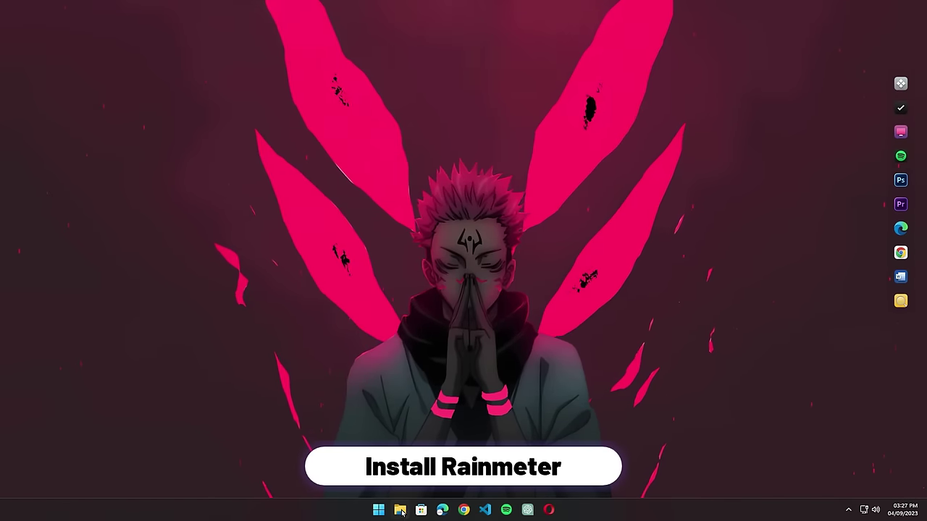
- Run Rainmeter-4.5.18 from the Downloads folder as administrator and install Rainmeter in English with the standard installation
key(super+e)
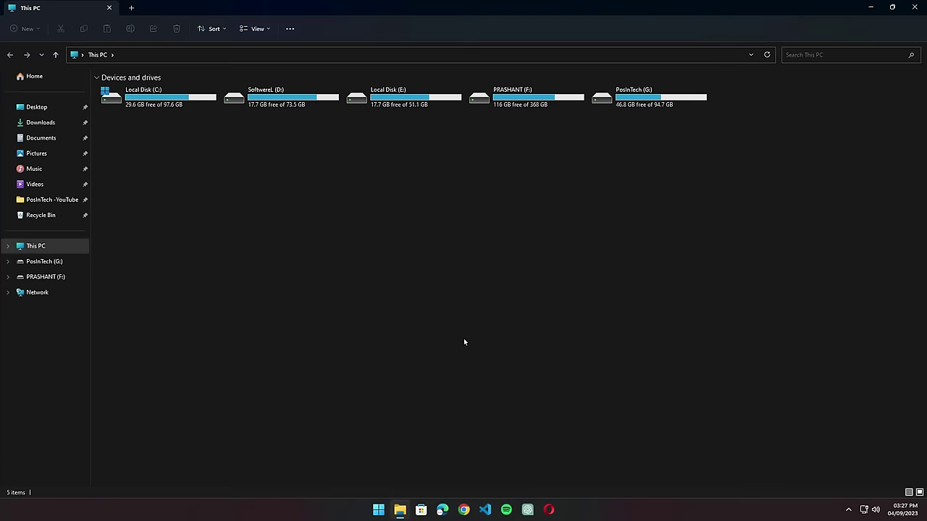
click(19, 122)
click(279, 142)
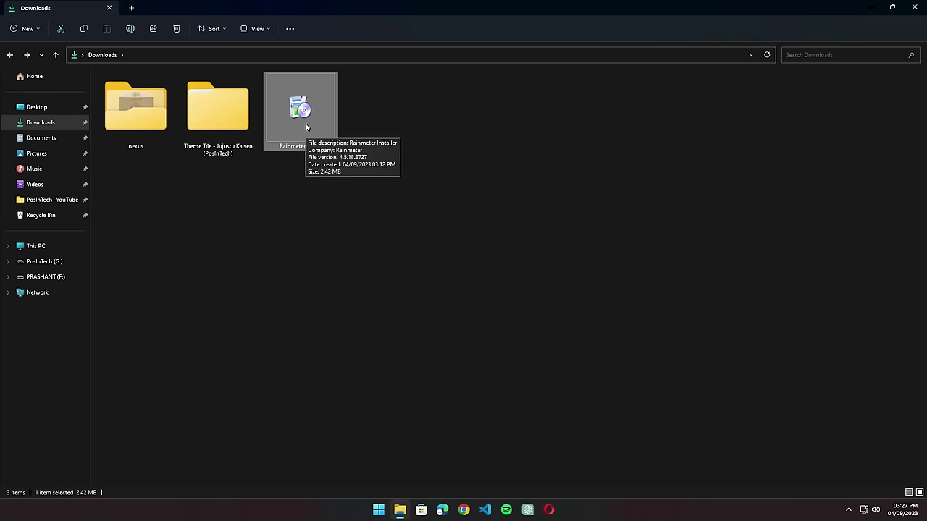
right_click(307, 124)
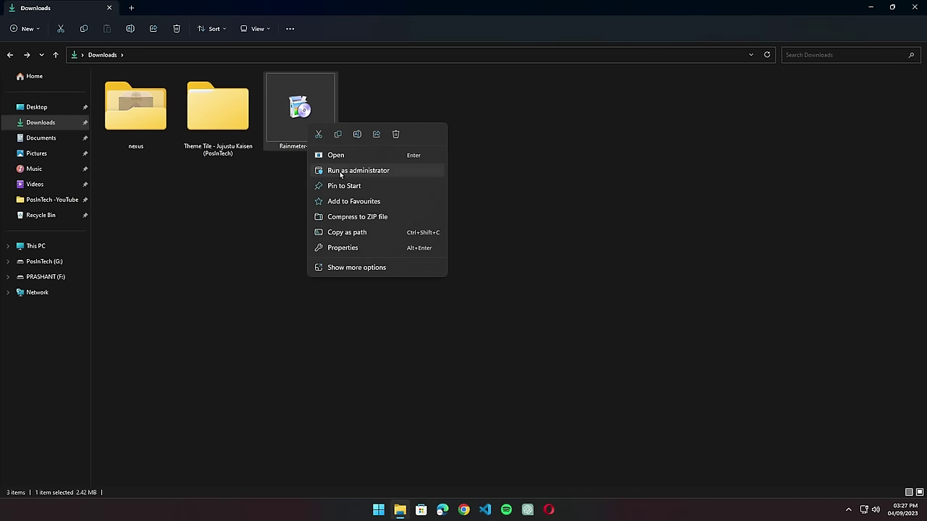
click(341, 171)
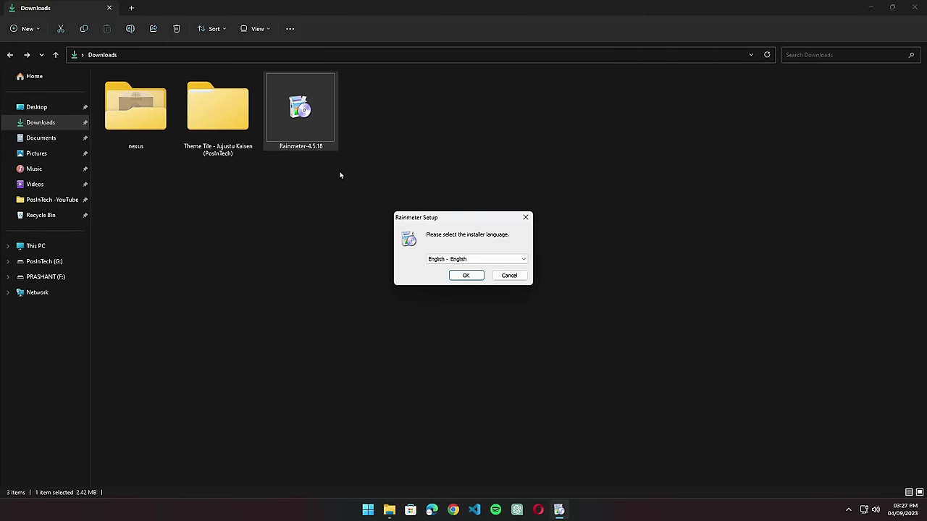
click(464, 276)
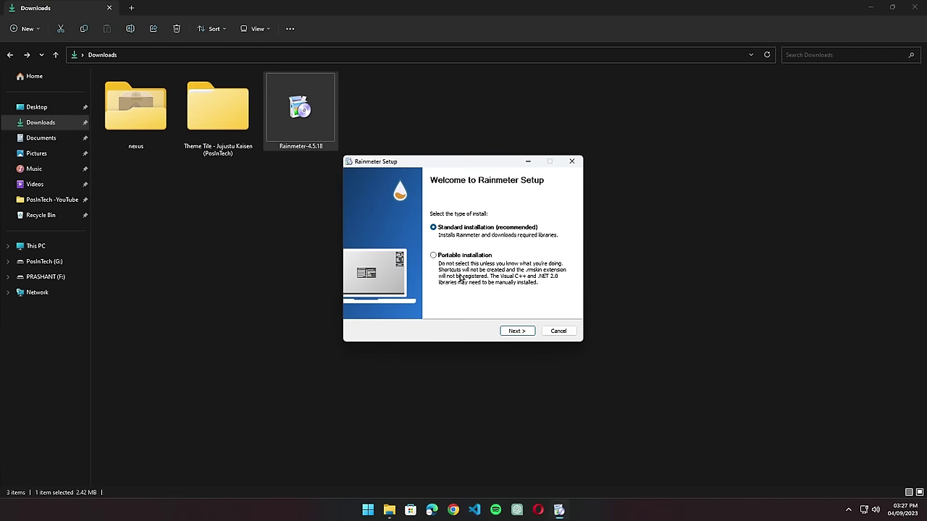
click(524, 335)
click(523, 333)
click(523, 333)
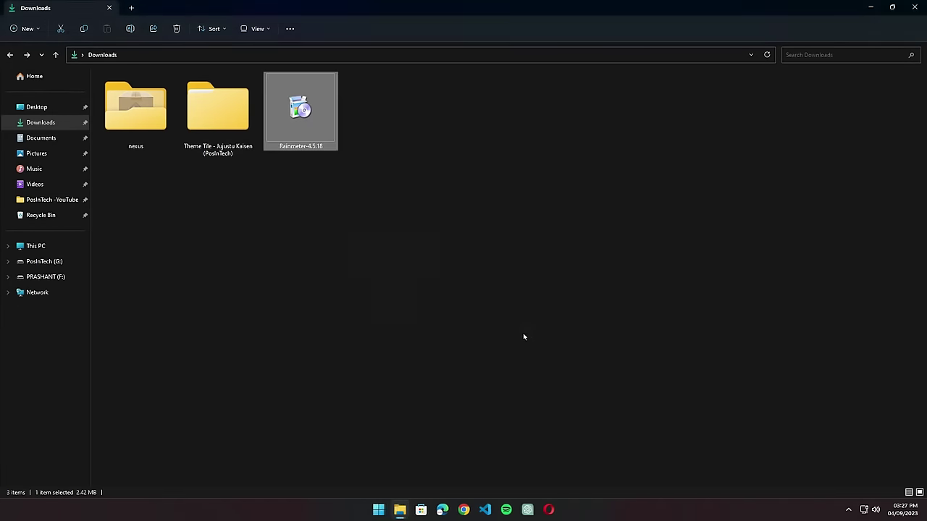
click(605, 222)
- Unload the default illustro Welcome, Clock, System and Disk skins in Rainmeter, minimising File Explorer to reach the desktop ones
right_click(511, 255)
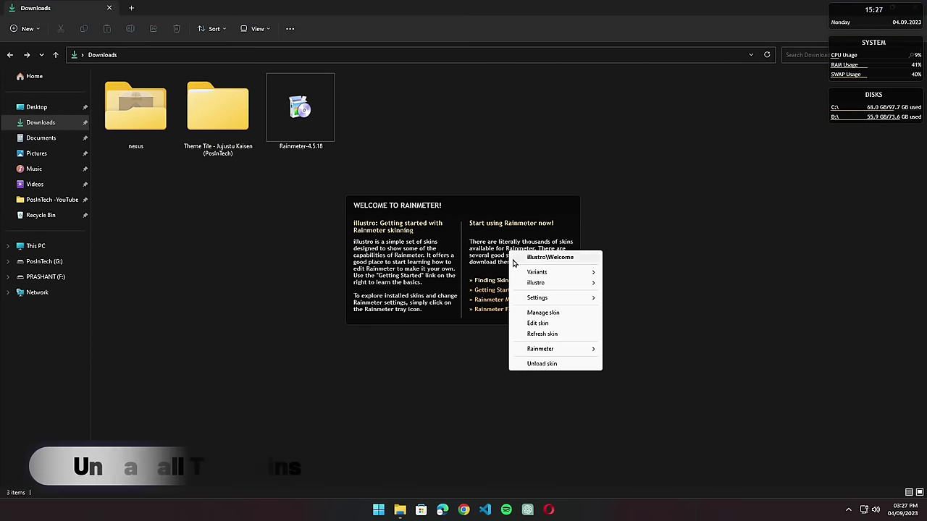
click(544, 365)
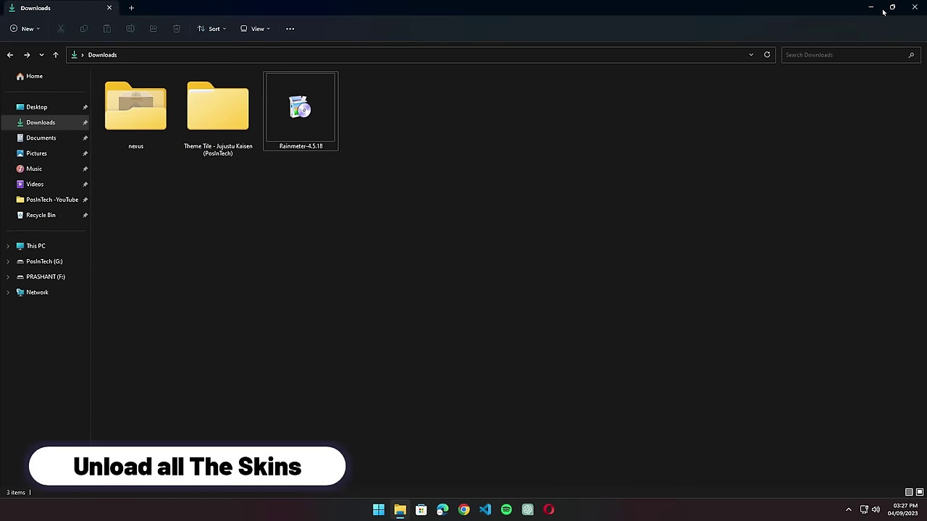
click(874, 6)
right_click(866, 16)
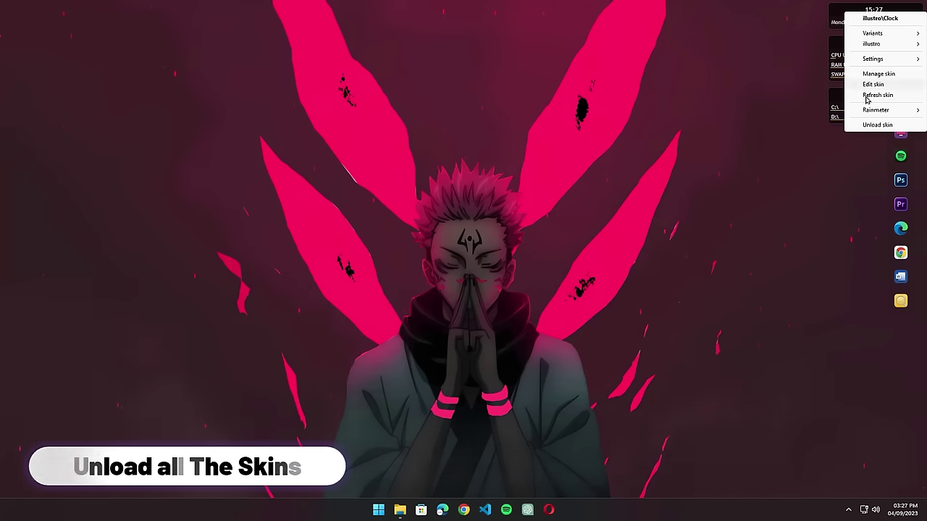
click(867, 123)
right_click(863, 44)
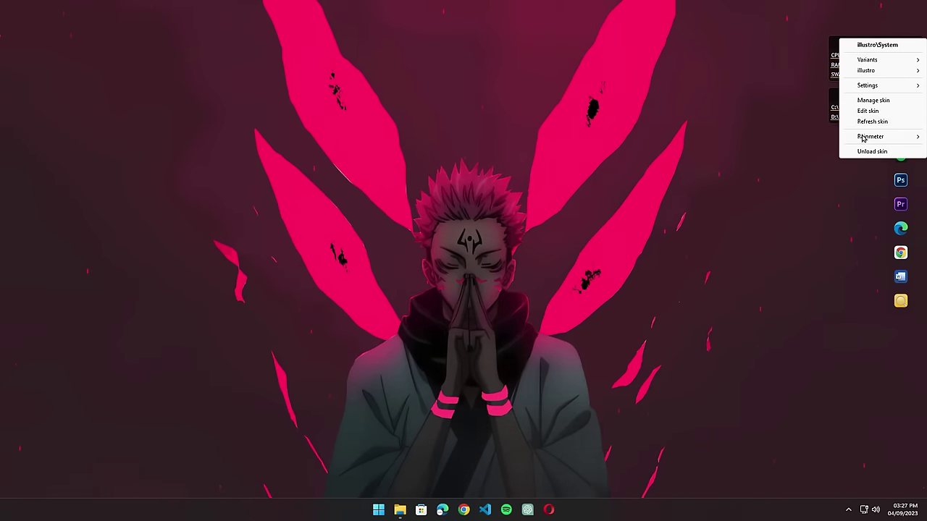
click(878, 151)
right_click(847, 91)
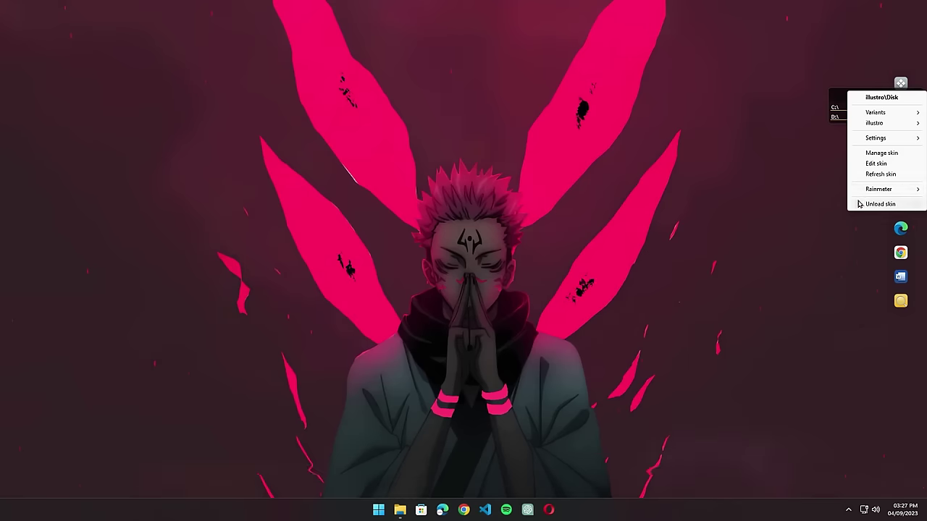
click(880, 203)
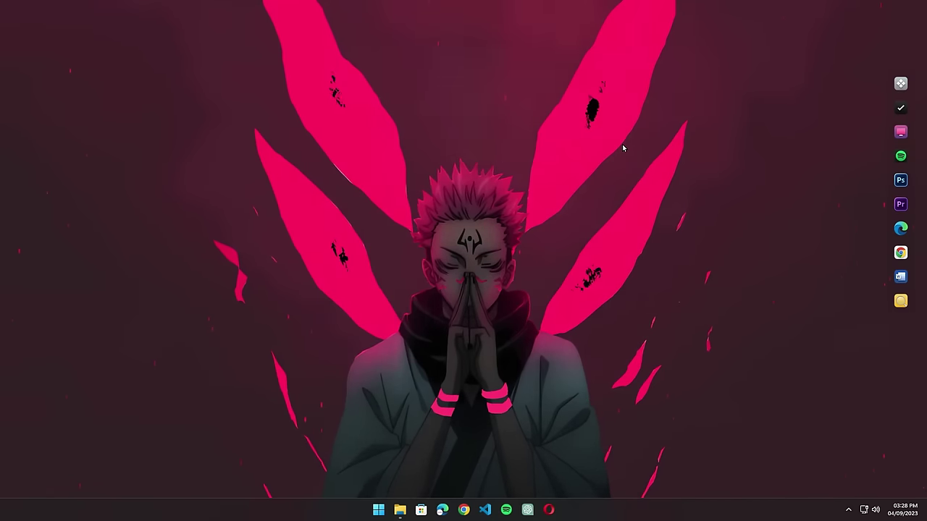
- Install the knight-souls font from the Font folder of the downloaded Jujutsu Kaisen theme, replacing the existing copy
click(400, 510)
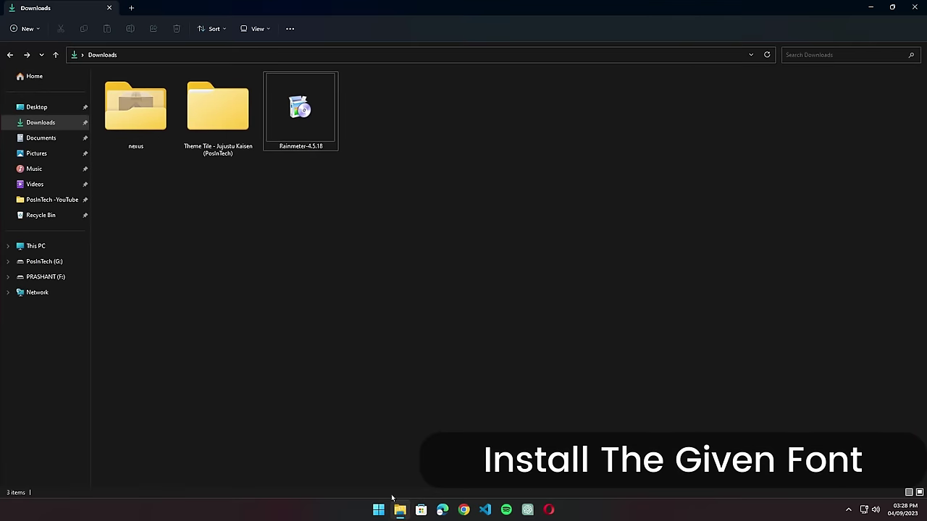
click(194, 116)
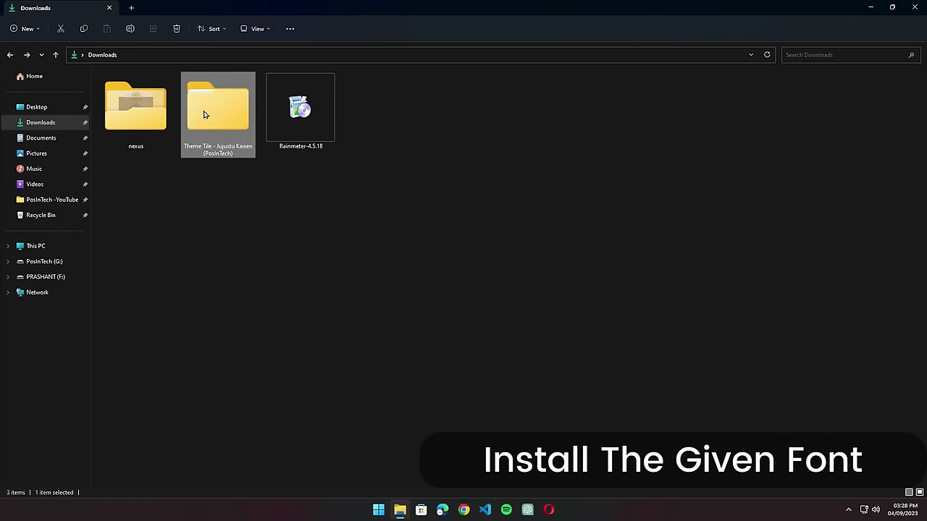
double_click(204, 115)
double_click(154, 105)
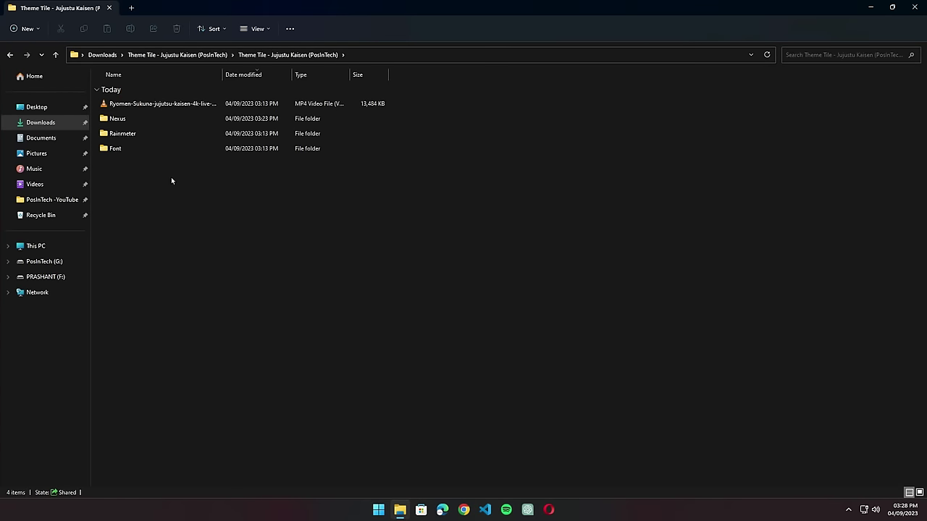
click(122, 149)
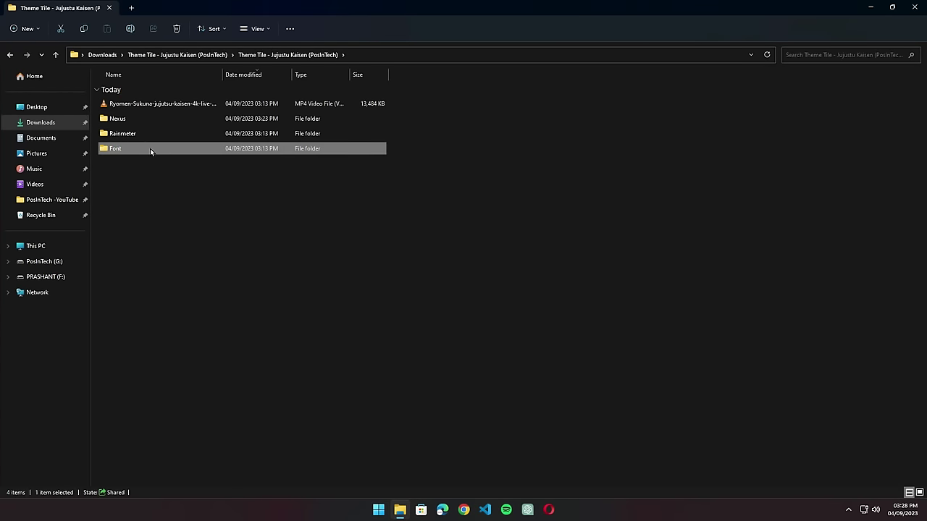
double_click(149, 149)
right_click(157, 106)
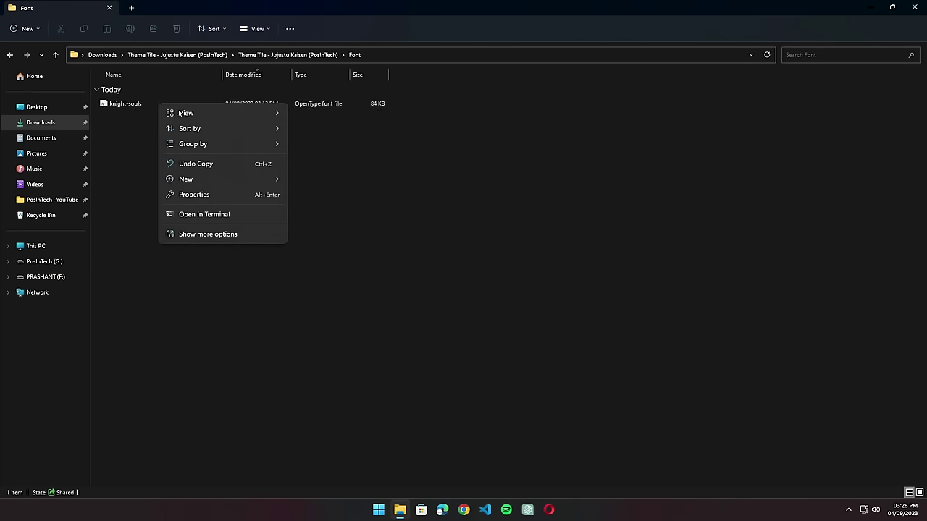
click(135, 105)
right_click(124, 106)
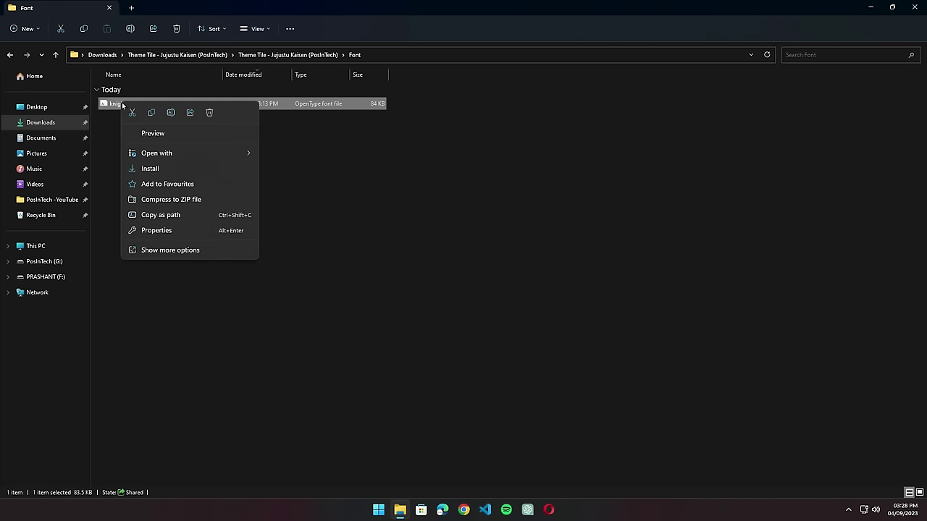
click(162, 169)
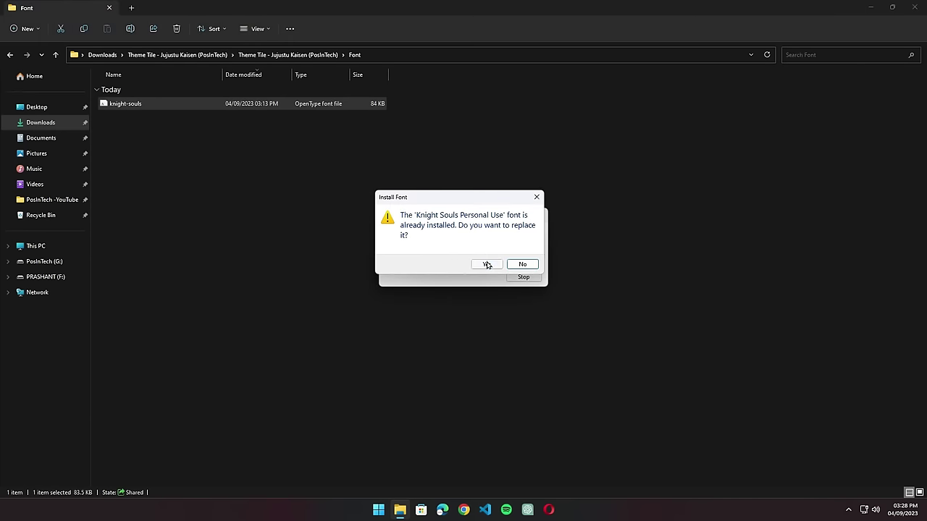
click(488, 264)
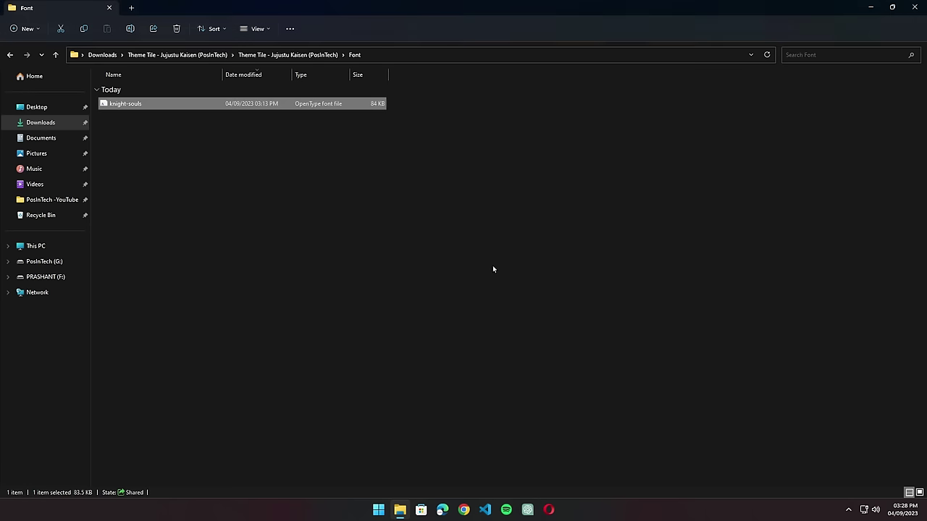
- Install the Monterey.rmskin package from the theme's Rainmeter folder with all its included components
click(204, 55)
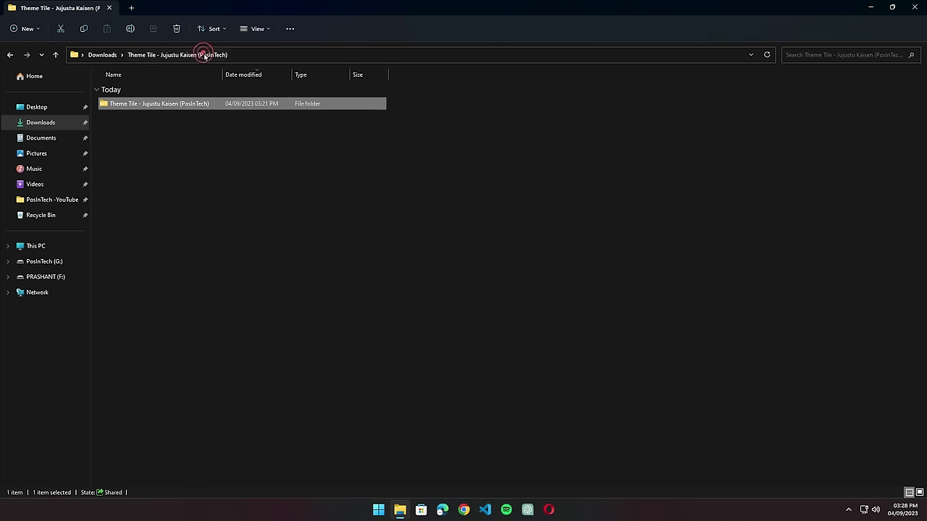
double_click(171, 103)
click(166, 135)
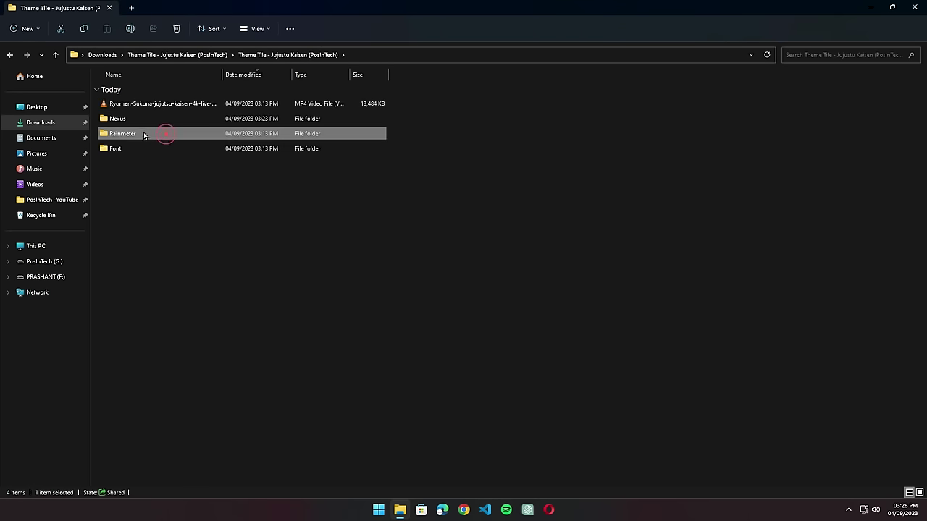
double_click(161, 130)
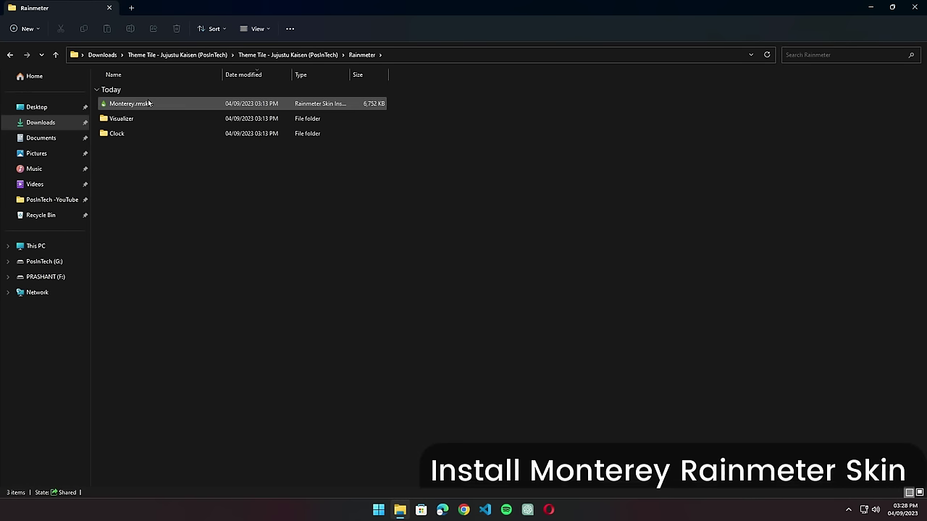
click(140, 103)
right_click(140, 104)
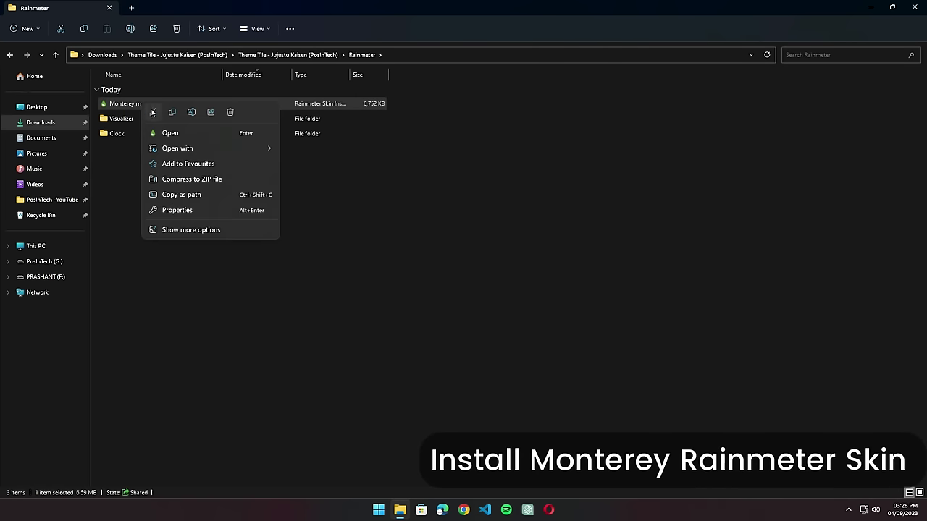
click(182, 133)
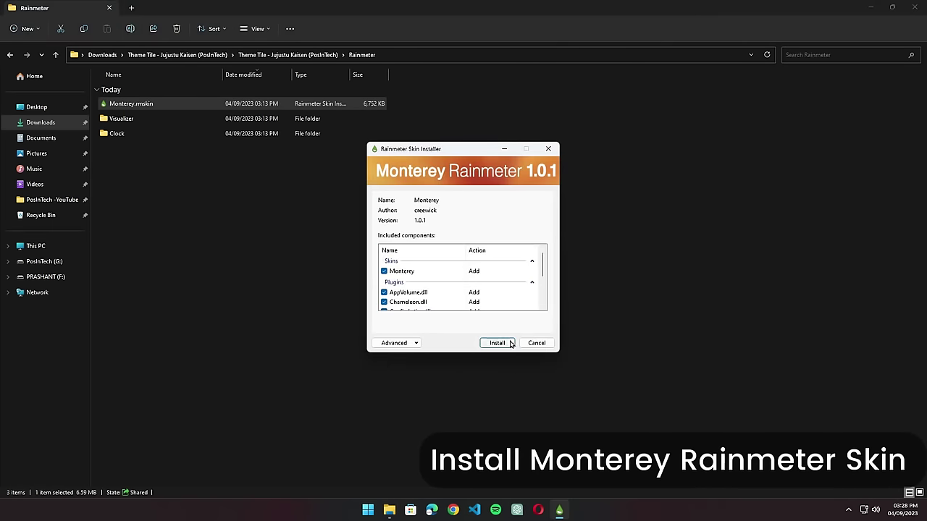
click(507, 343)
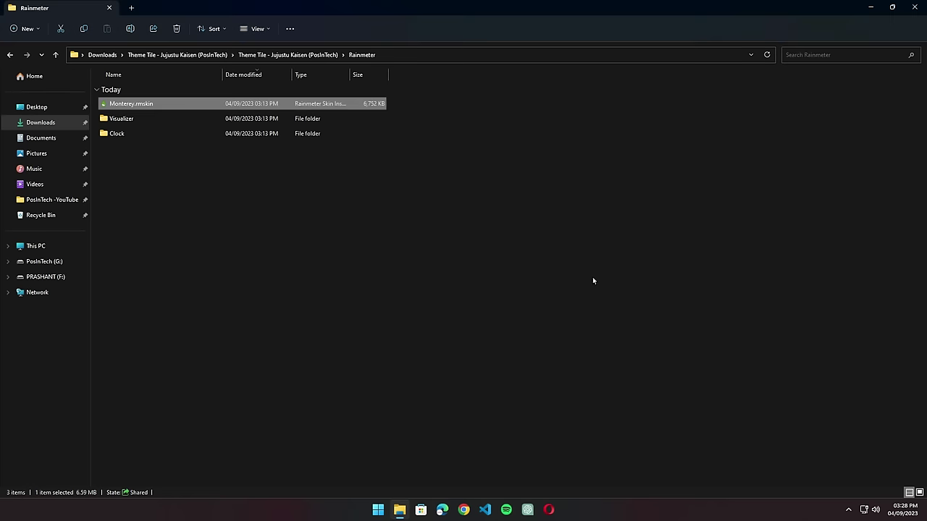
- Copy the Visualizer and Clock folders from the theme's Rainmeter folder into Documents > Rainmeter > Skins, then close File Explorer
click(198, 179)
drag(138, 174, 131, 119)
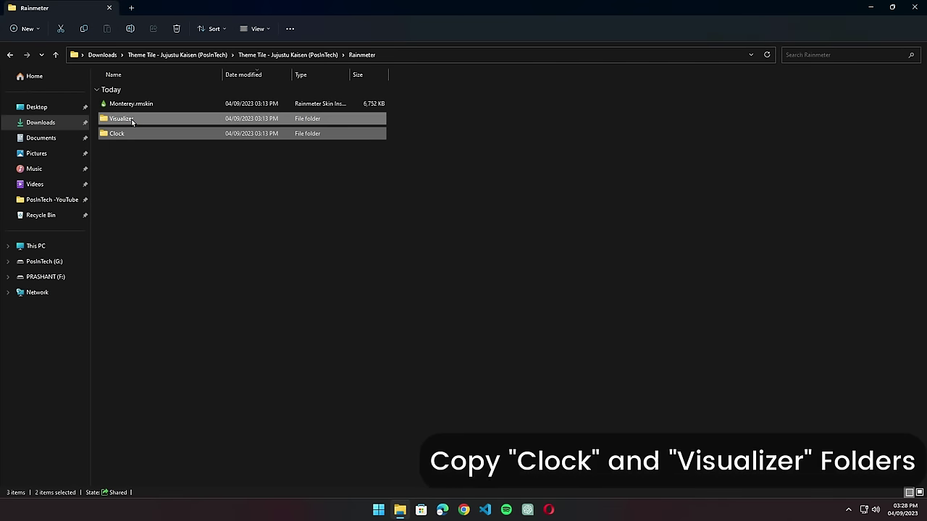
right_click(131, 119)
click(145, 130)
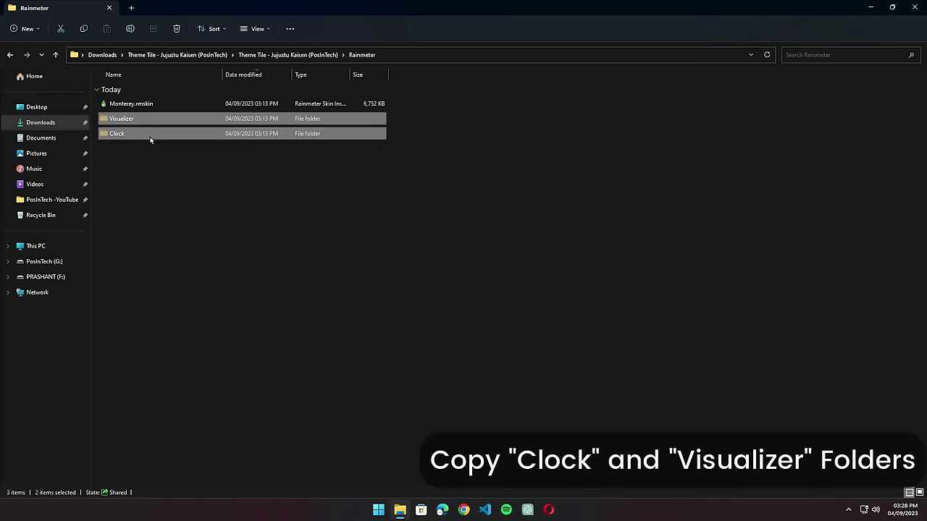
click(36, 139)
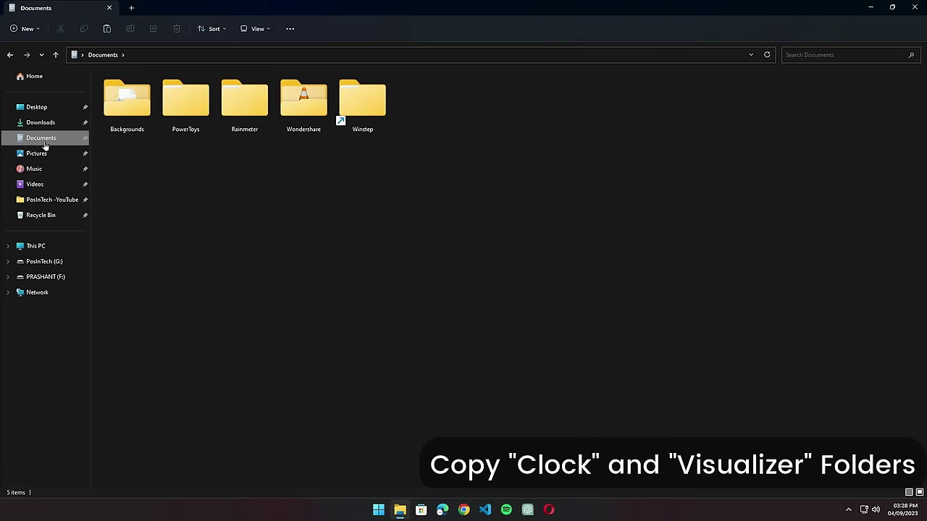
double_click(244, 114)
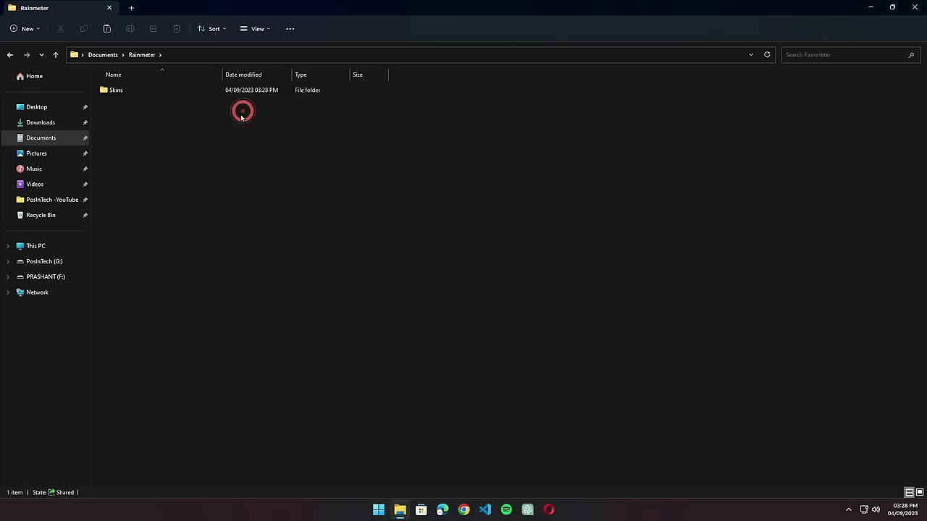
click(132, 94)
double_click(132, 95)
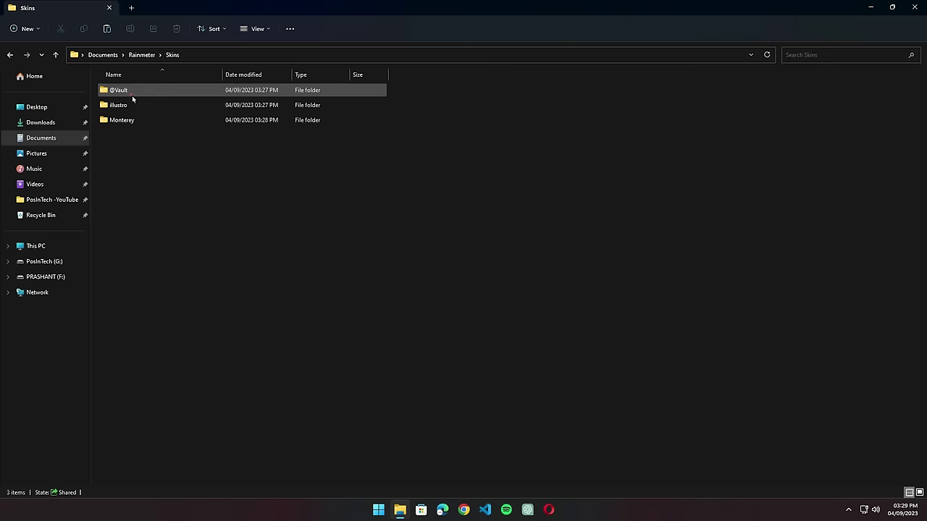
click(208, 149)
right_click(233, 157)
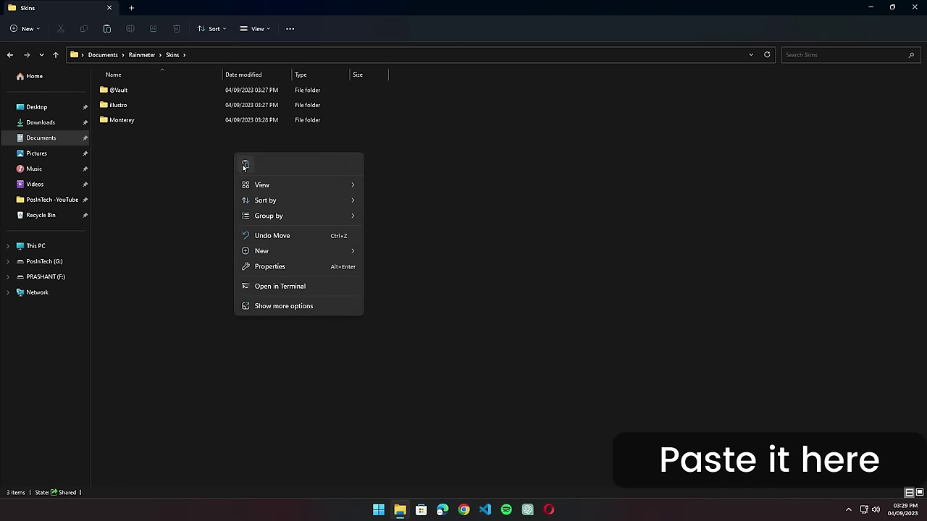
click(244, 162)
click(257, 198)
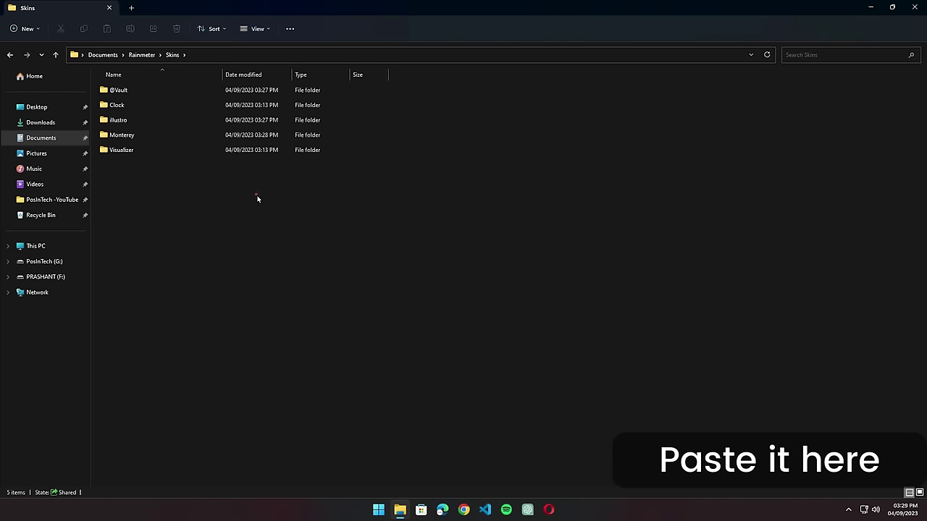
click(914, 7)
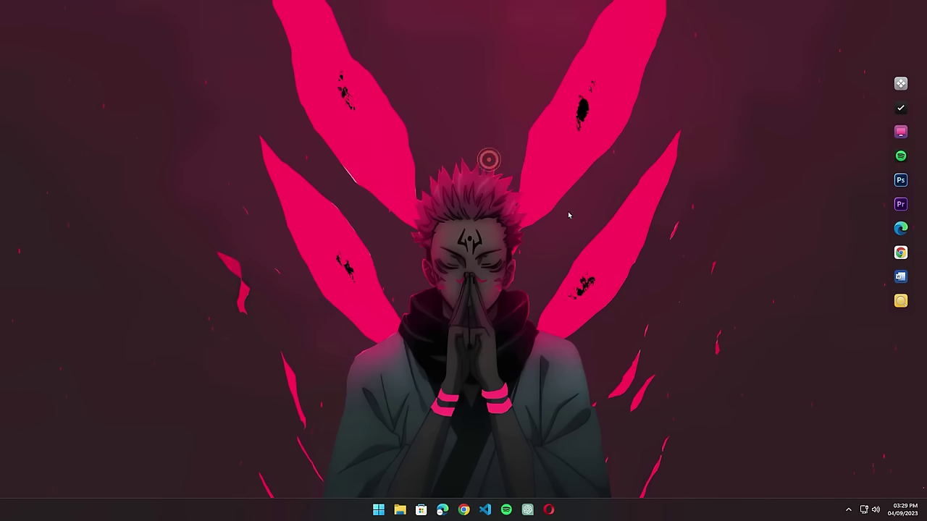
- Open the Rainmeter skin manager, refresh all skins and load Clock.ini from the Clock skin
click(847, 511)
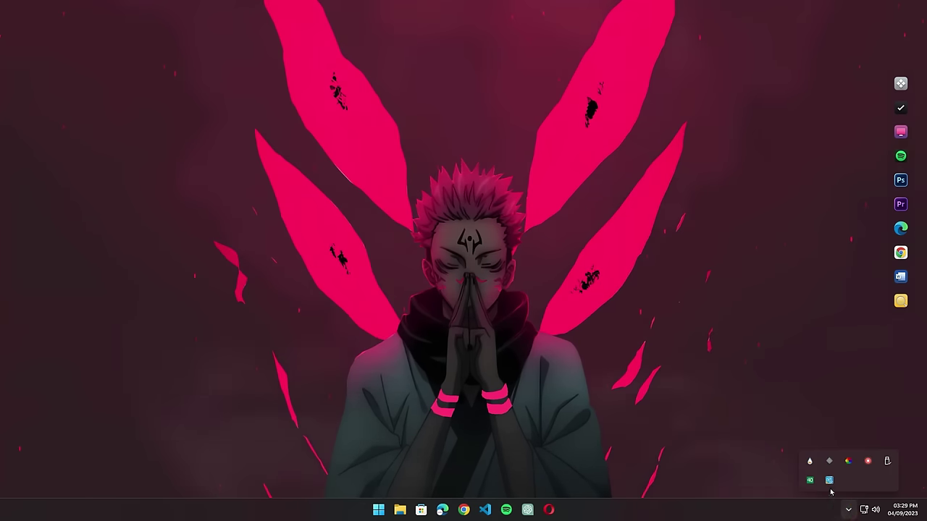
right_click(809, 464)
click(829, 325)
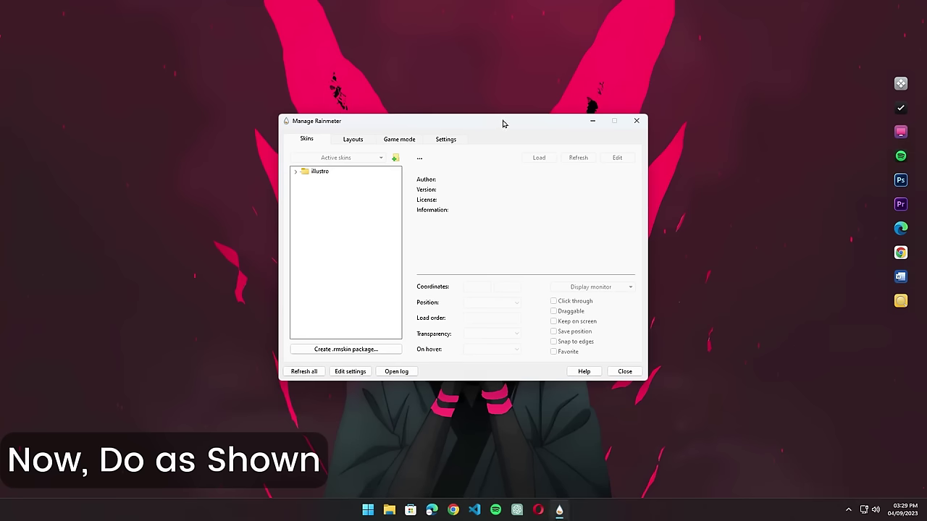
drag(503, 123, 616, 117)
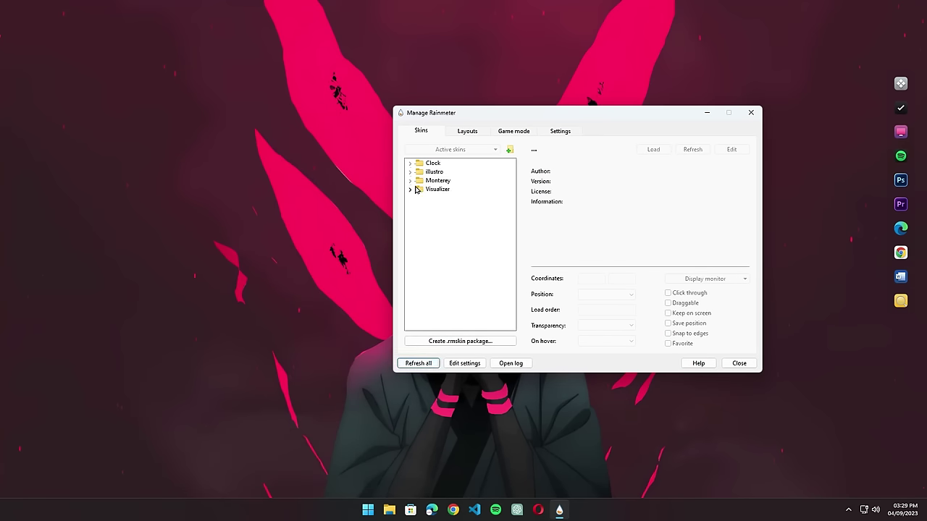
click(410, 164)
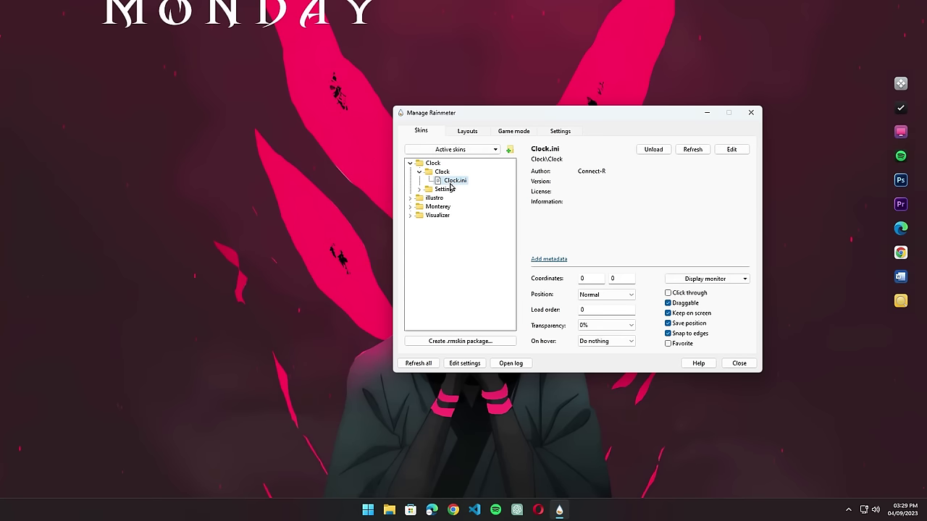
- Move the weekday clock skin to the centre above the character's head, at about X 478, Y 201, shifting the manager window out of the way
drag(221, 11, 245, 50)
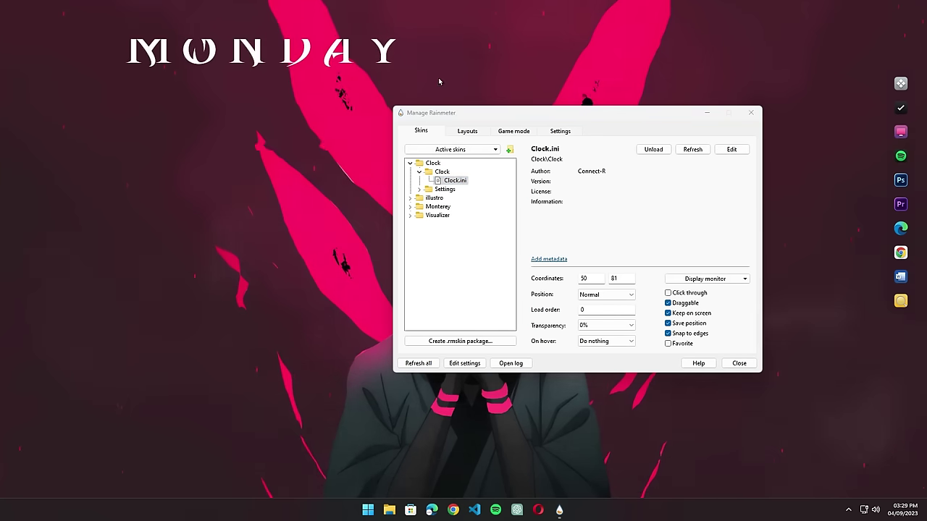
drag(563, 112, 446, 233)
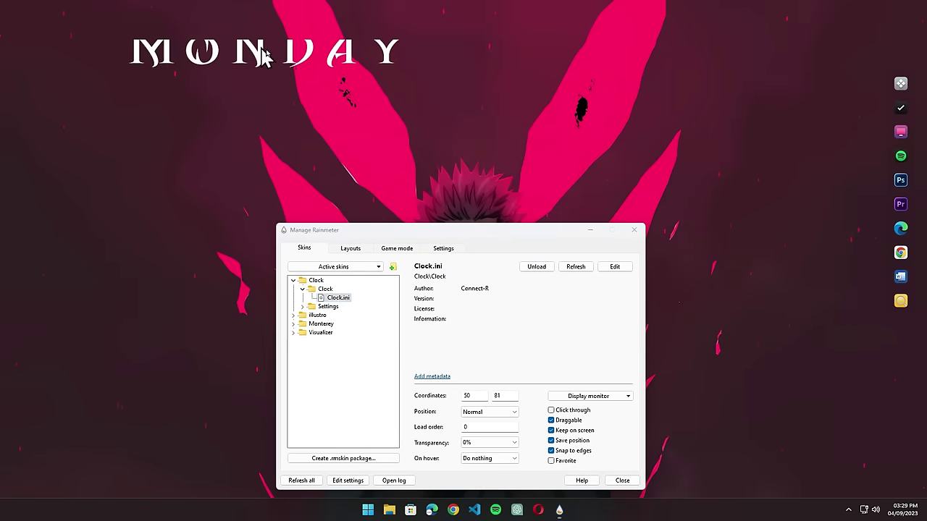
drag(259, 46, 492, 120)
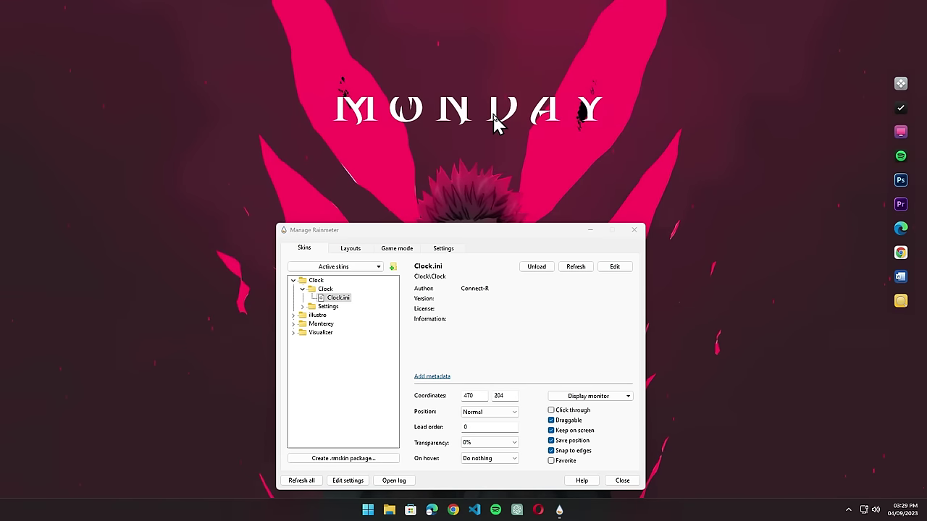
drag(485, 233, 572, 124)
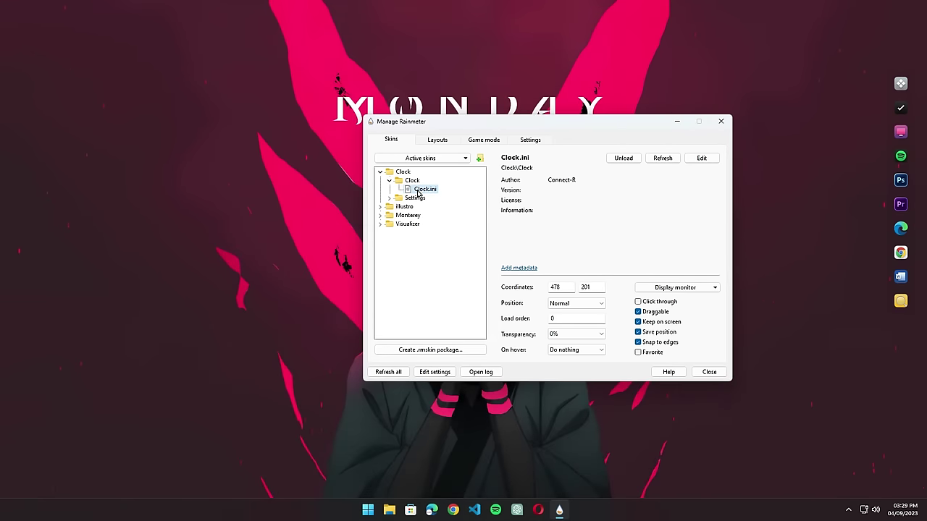
- Load the Monterey Settings.ini skin, move its window toward the desktop's centre, and view its Appearance options before returning to the widget list
click(382, 174)
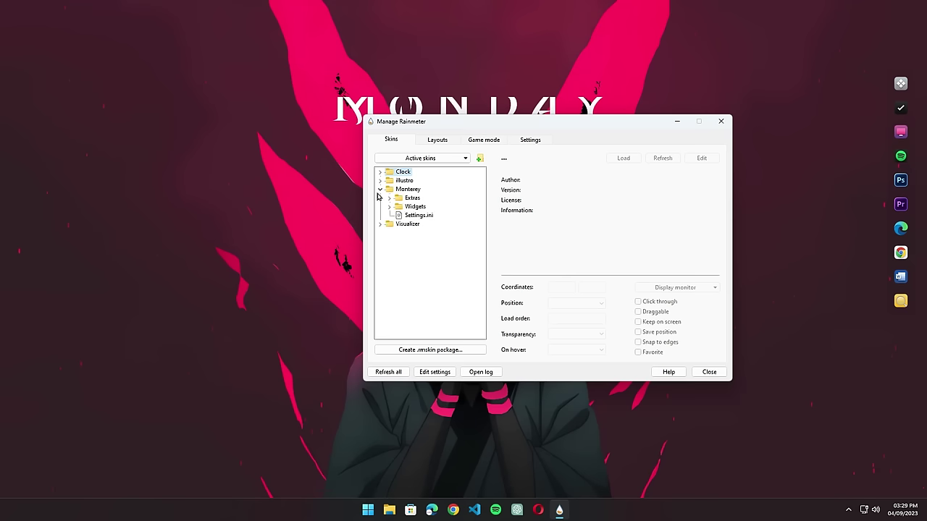
click(411, 215)
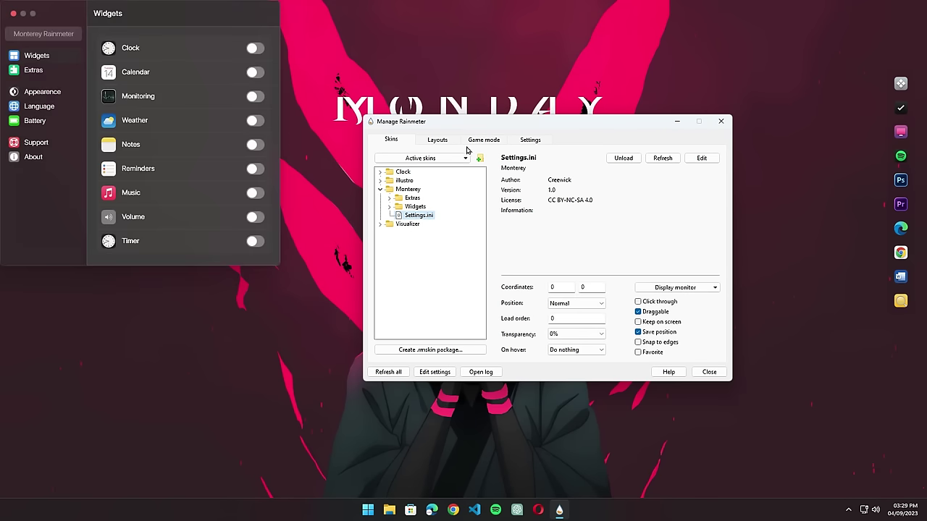
drag(189, 15, 440, 102)
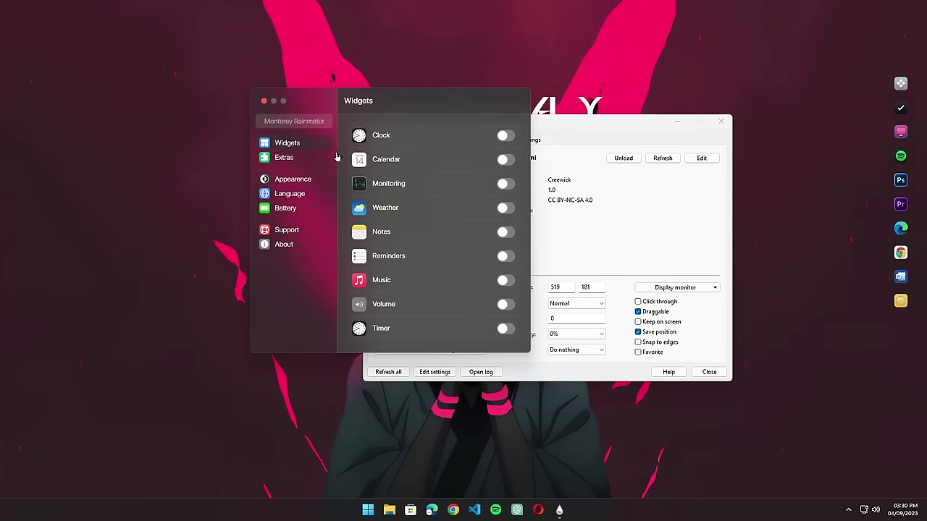
click(299, 180)
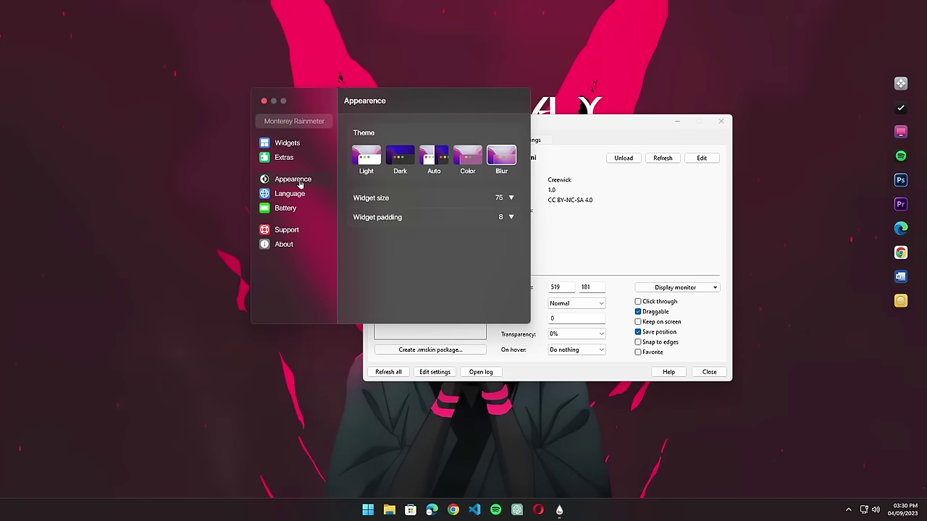
click(282, 148)
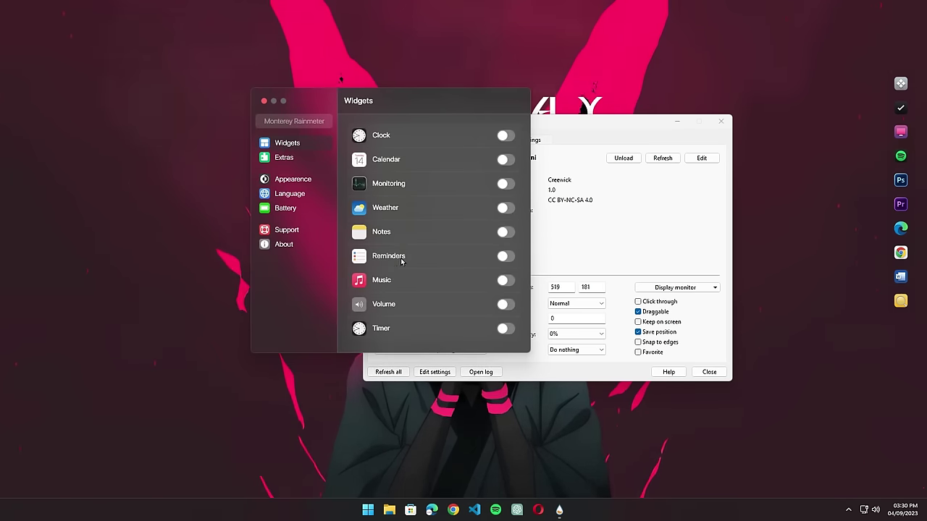
- Enable the Music widget in the Monterey settings and switch it to the wider layout with playback controls
click(503, 283)
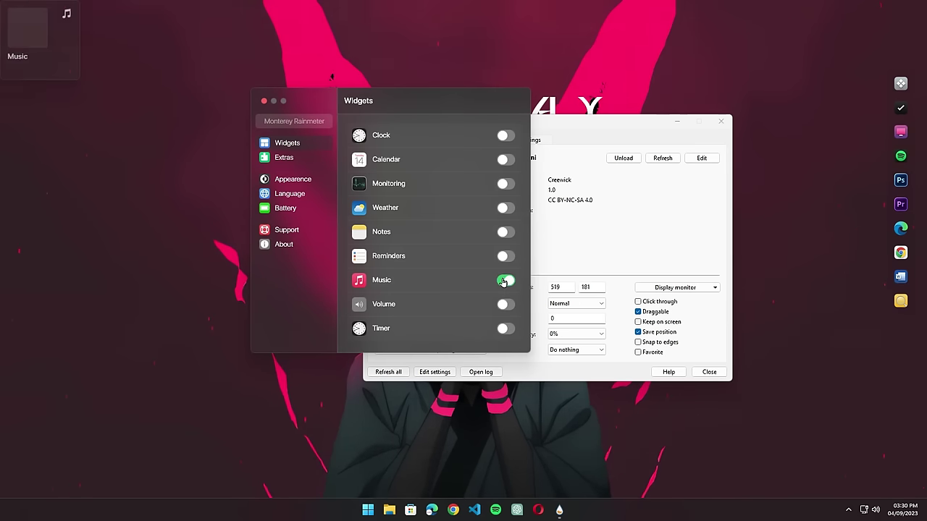
right_click(63, 31)
click(88, 69)
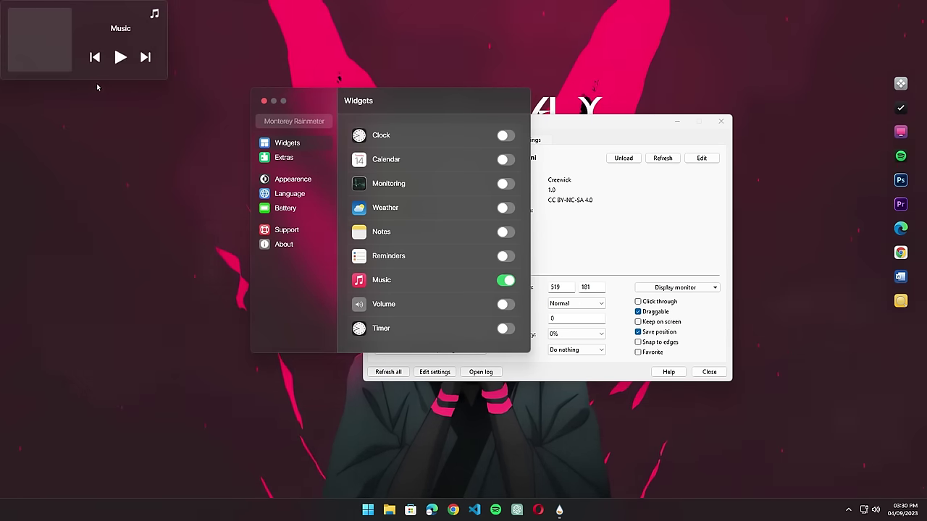
- Set the Monterey widget size to 60 in the Appearance settings
click(292, 181)
click(501, 198)
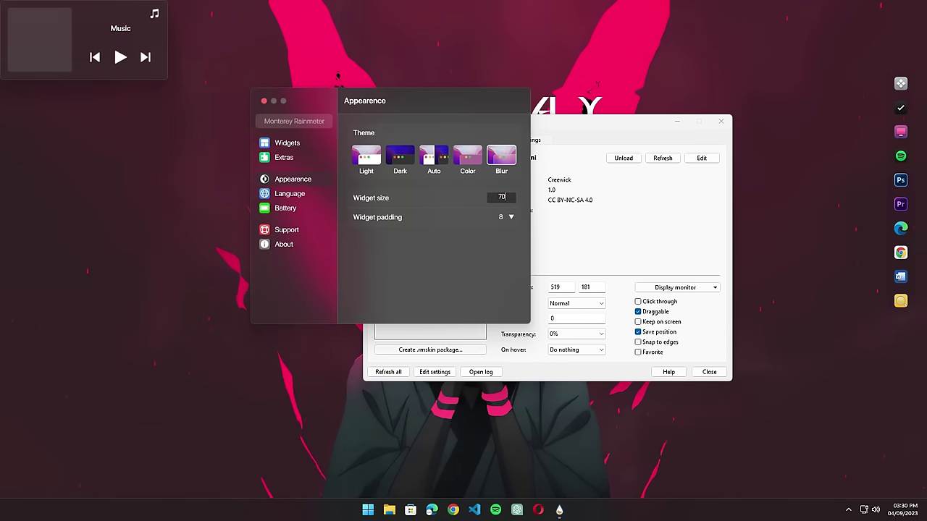
text(70)
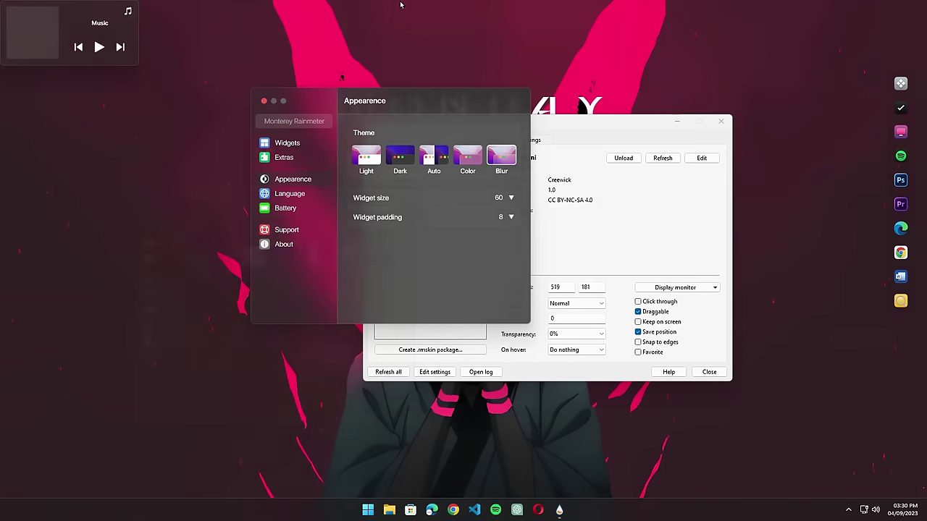
- Try the Light theme for Monterey, switch it to Dark, and close the Monterey settings window
click(290, 268)
click(250, 257)
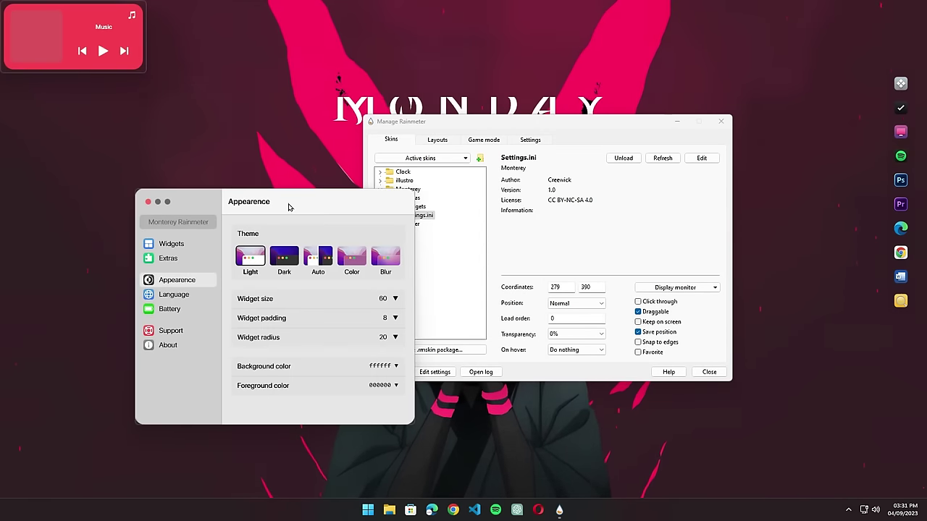
click(279, 252)
drag(287, 209, 348, 181)
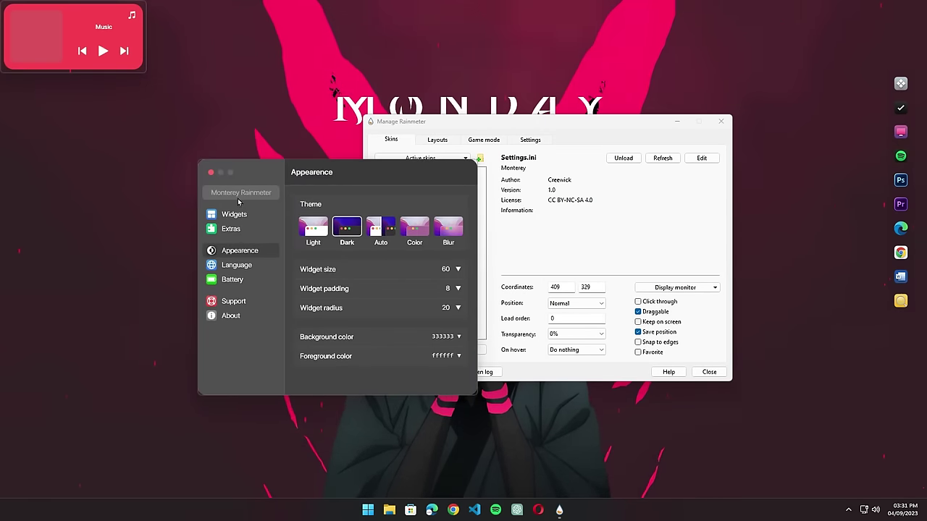
click(211, 173)
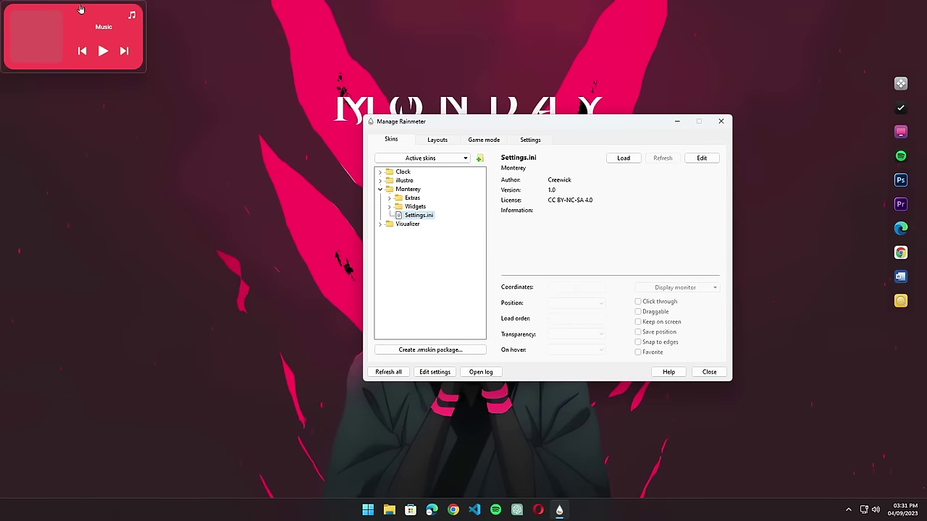
- Move the Music widget to the desktop's lower-left area, then load Visualizer.ini and place it just above the widget at X 24, Y 550
drag(81, 8, 97, 398)
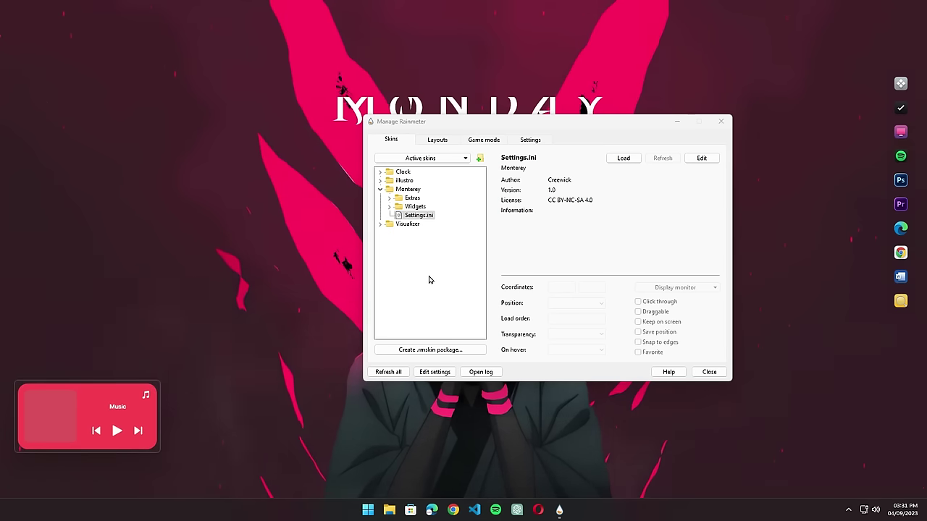
click(379, 190)
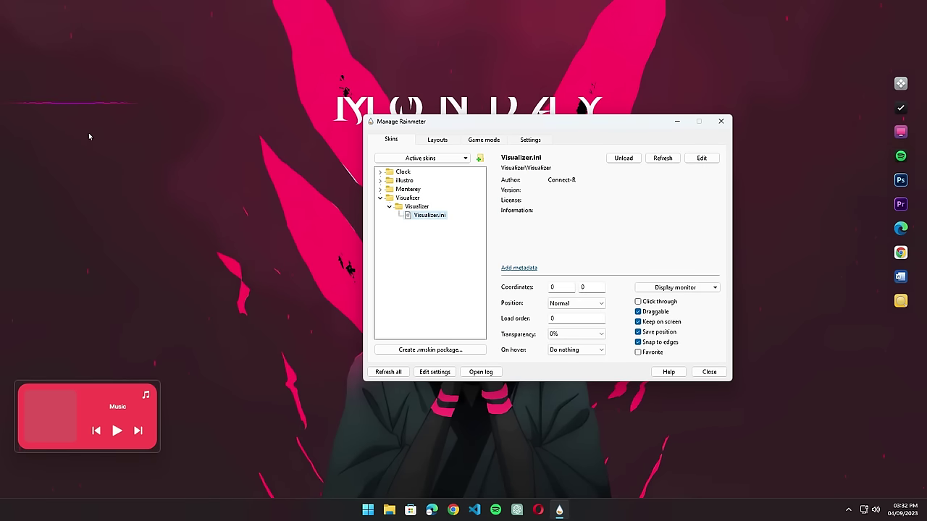
drag(66, 104, 82, 302)
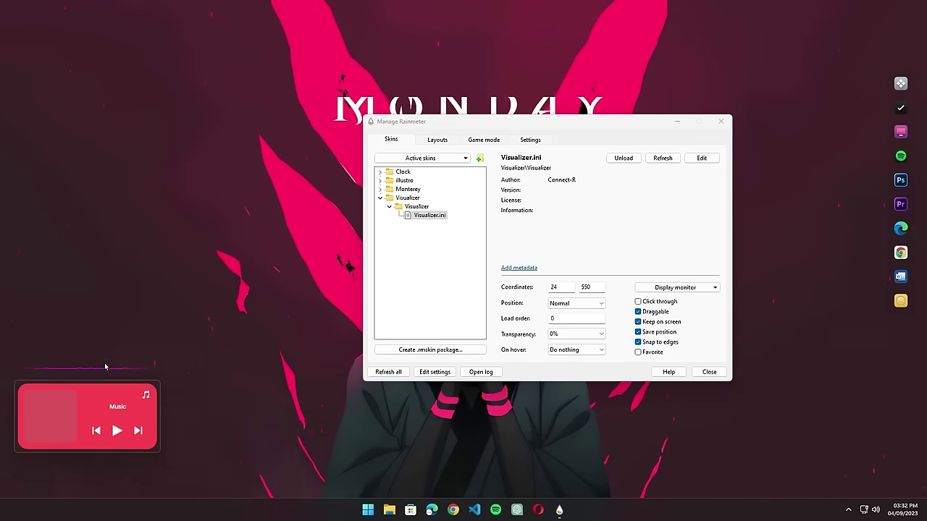
click(398, 373)
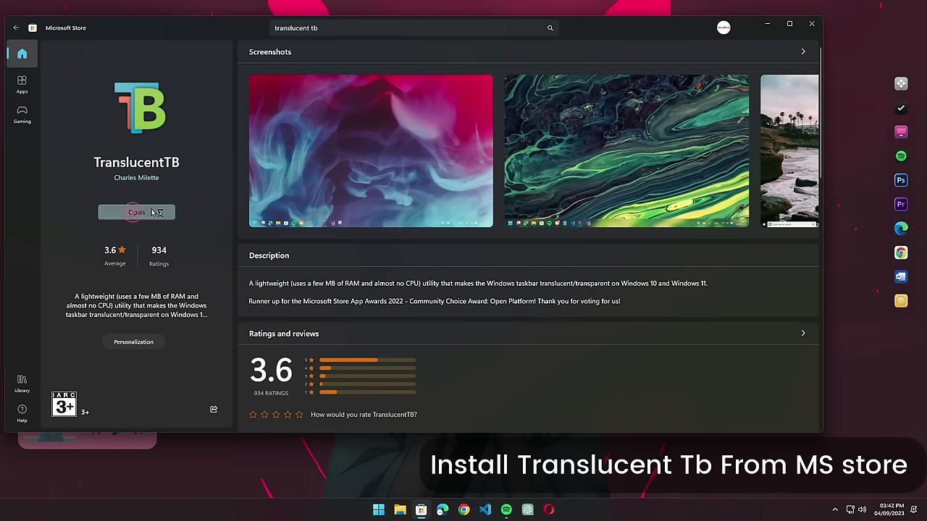
- Launch TranslucentTB from its Microsoft Store page, then view the Start menu and Task View on the themed desktop
click(155, 212)
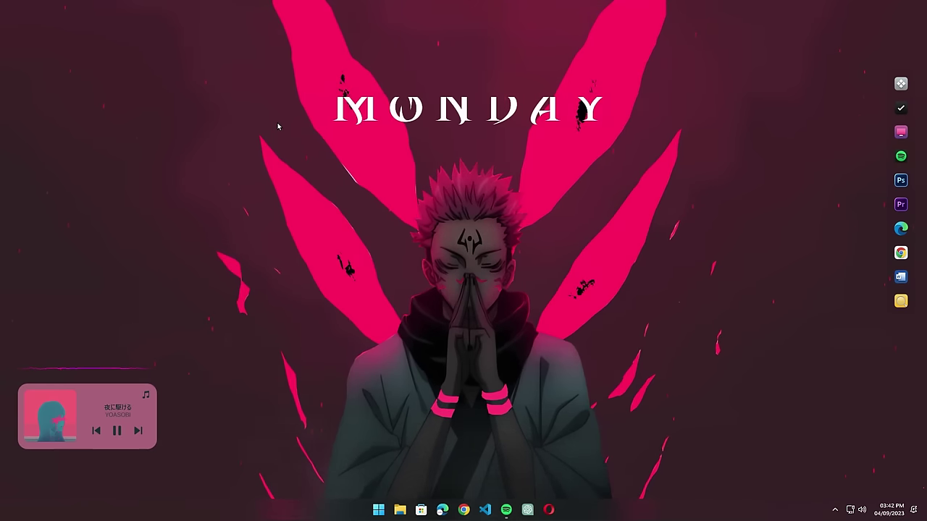
key(super)
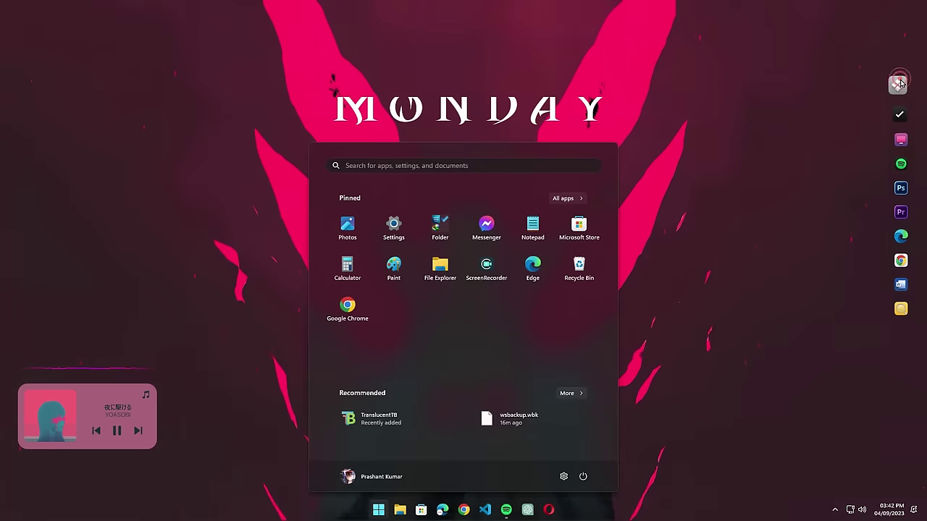
key(super+Tab)
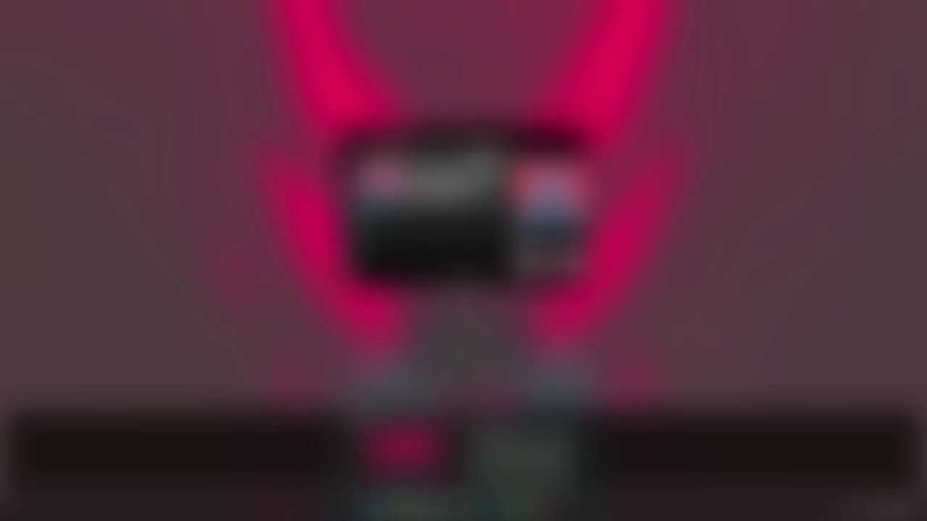
key(Escape)
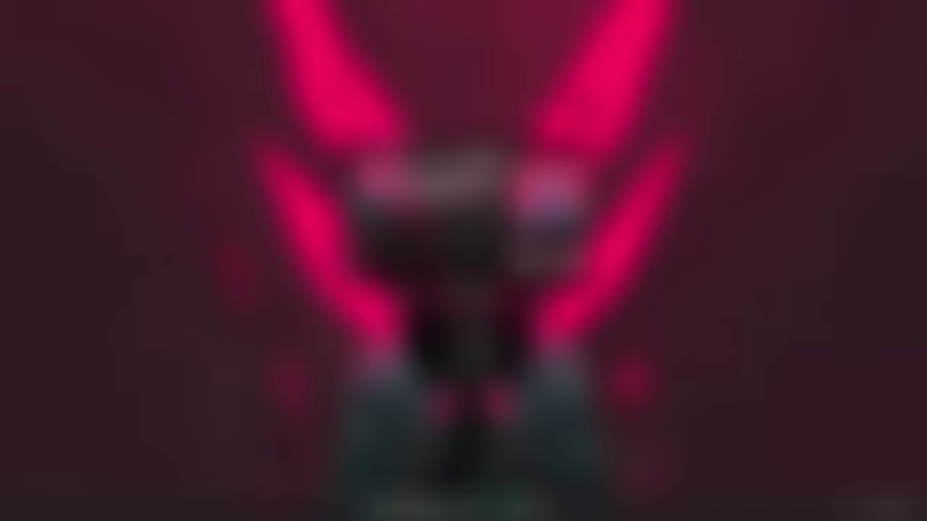